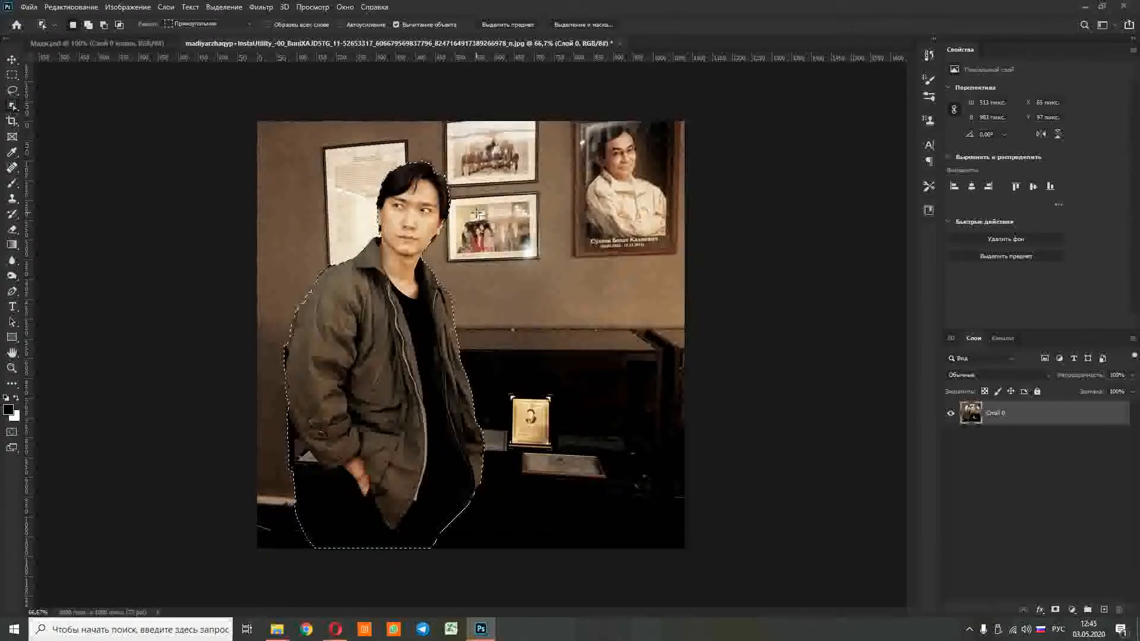
Mask out the background around the selected man, and scale the cut-out down near the canvas centre
left_click(1056, 610)
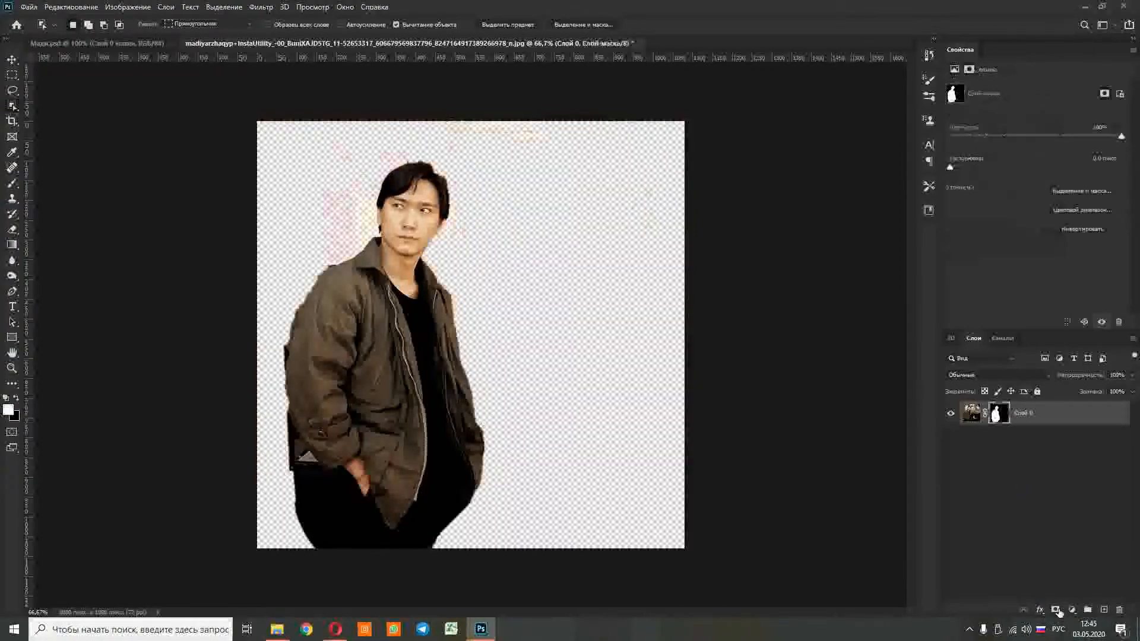
key("ctrl+t")
left_click_drag(372, 367, 445, 359)
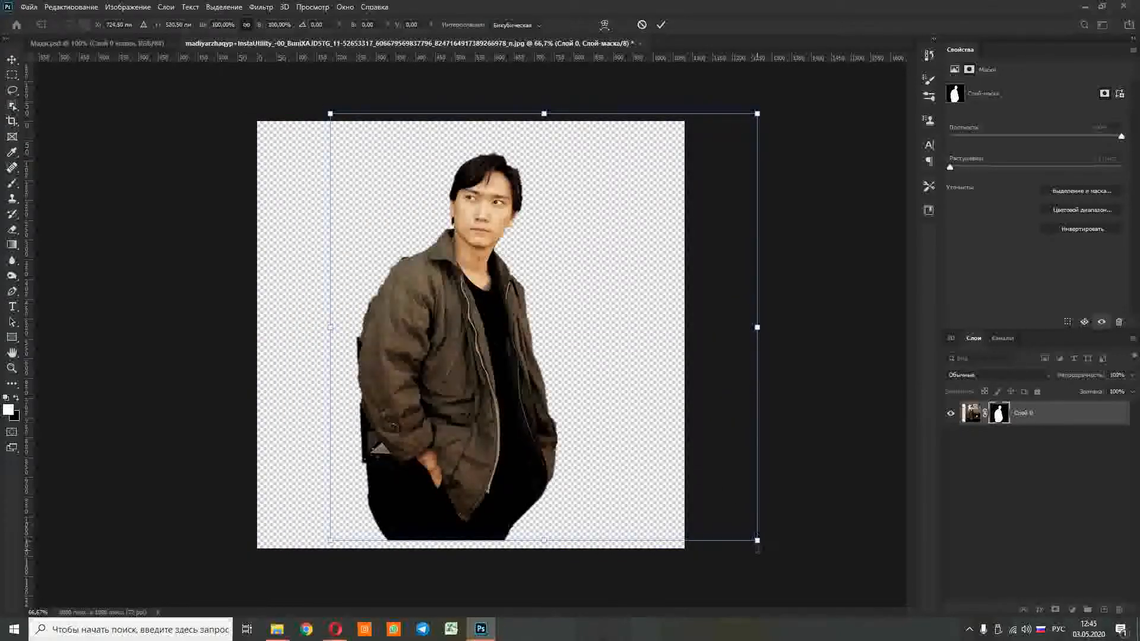
left_click_drag(759, 542, 594, 392)
left_click_drag(428, 303, 476, 358)
left_click(660, 23)
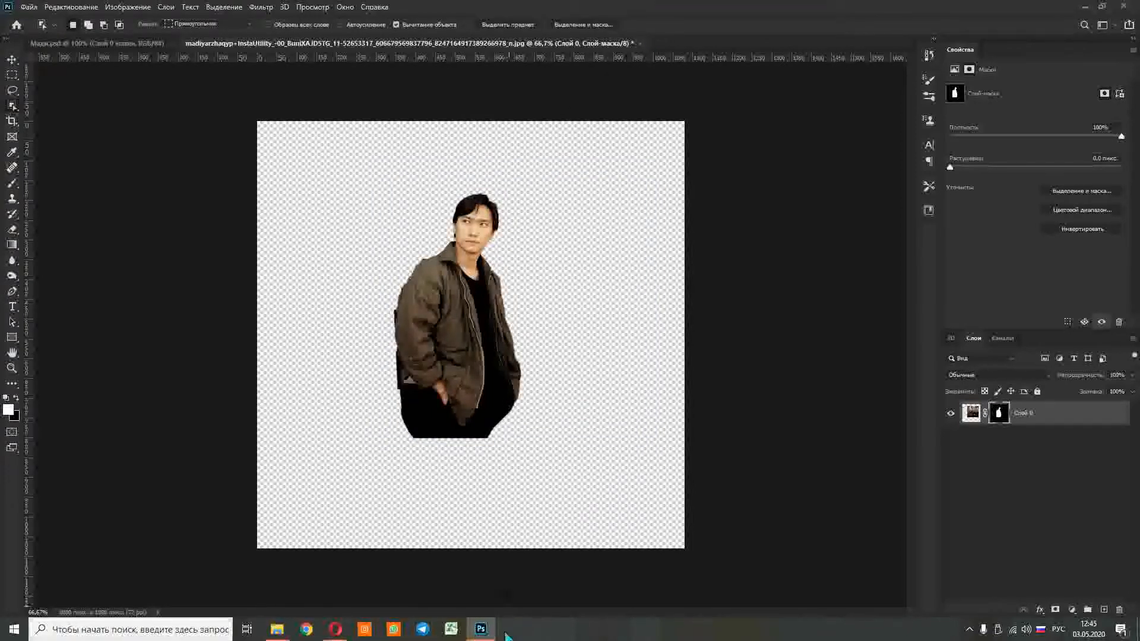
Place the Cercle_noir_100%.svg ring over the figure, scaled to 47% and centred horizontally, and lower its opacity
left_click(481, 629)
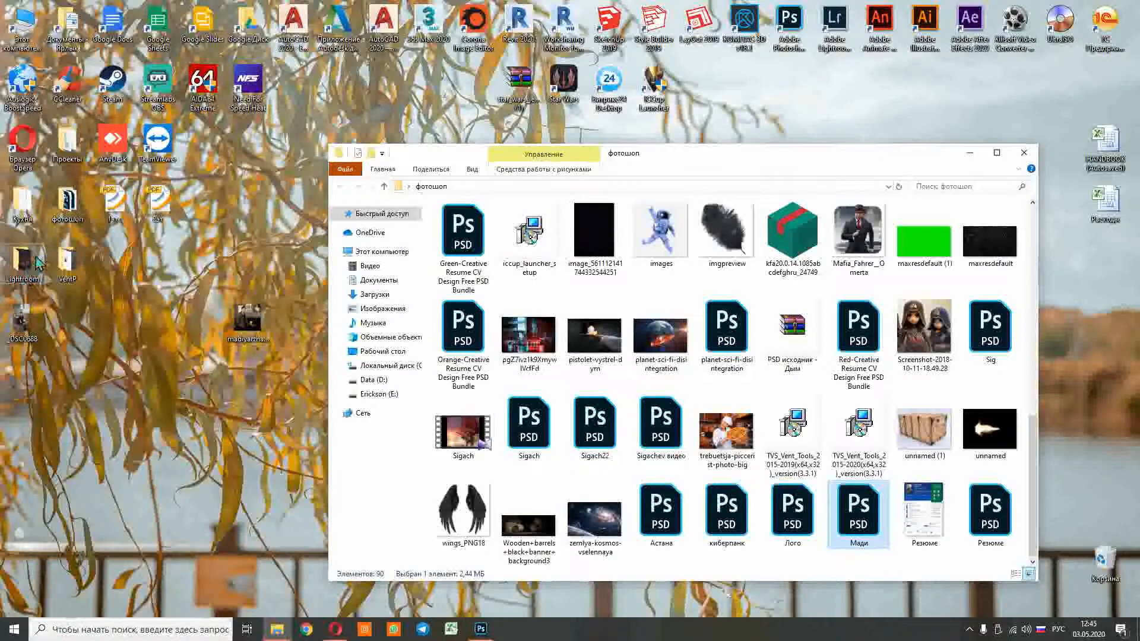
left_click_drag(1037, 465, 1033, 399)
left_click_drag(460, 305, 522, 332)
left_click_drag(669, 534, 483, 318)
left_click_drag(423, 298, 523, 358)
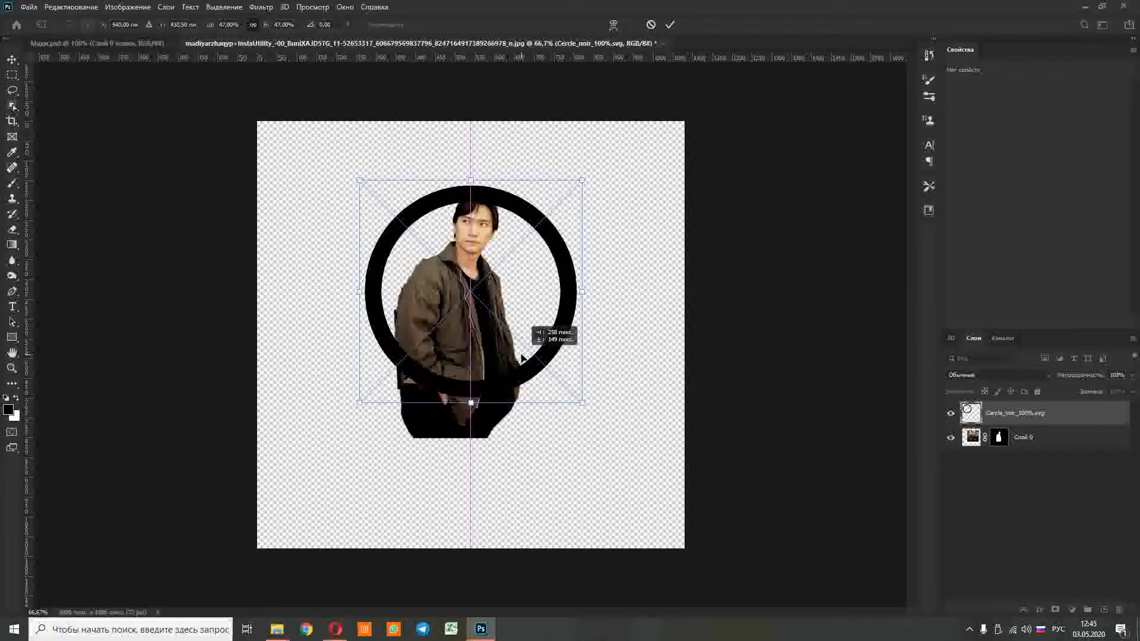
left_click_drag(522, 358, 522, 356)
left_click(671, 25)
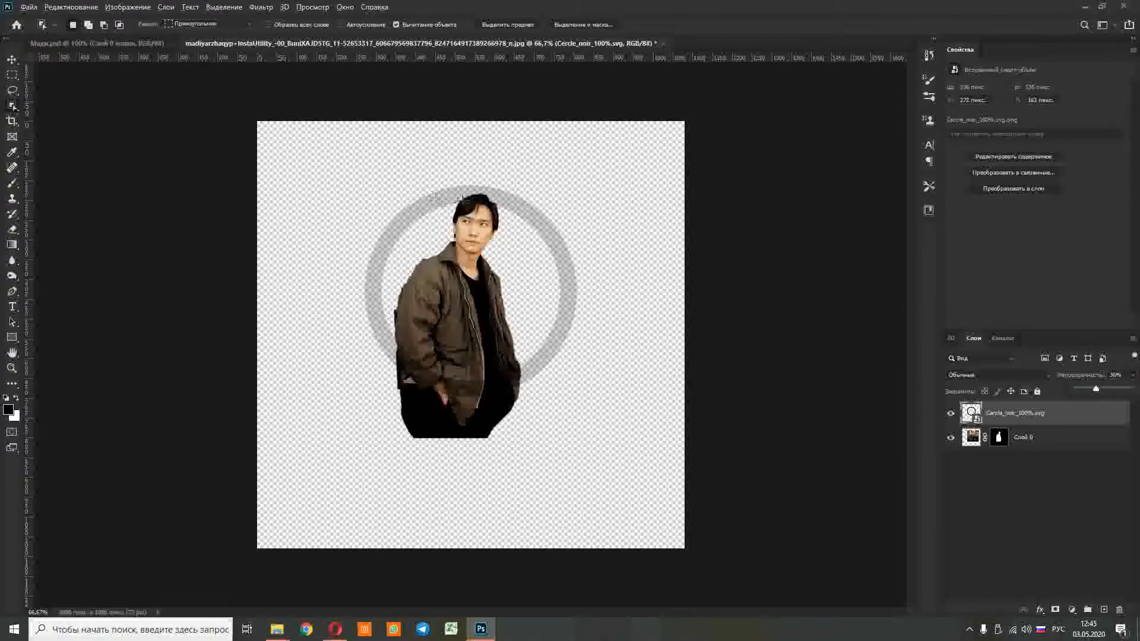
Rasterize the ring layer and set the Eraser to a small brush with 100% hardness
scroll(468, 244, "up", 5)
scroll(481, 134, "up", 3)
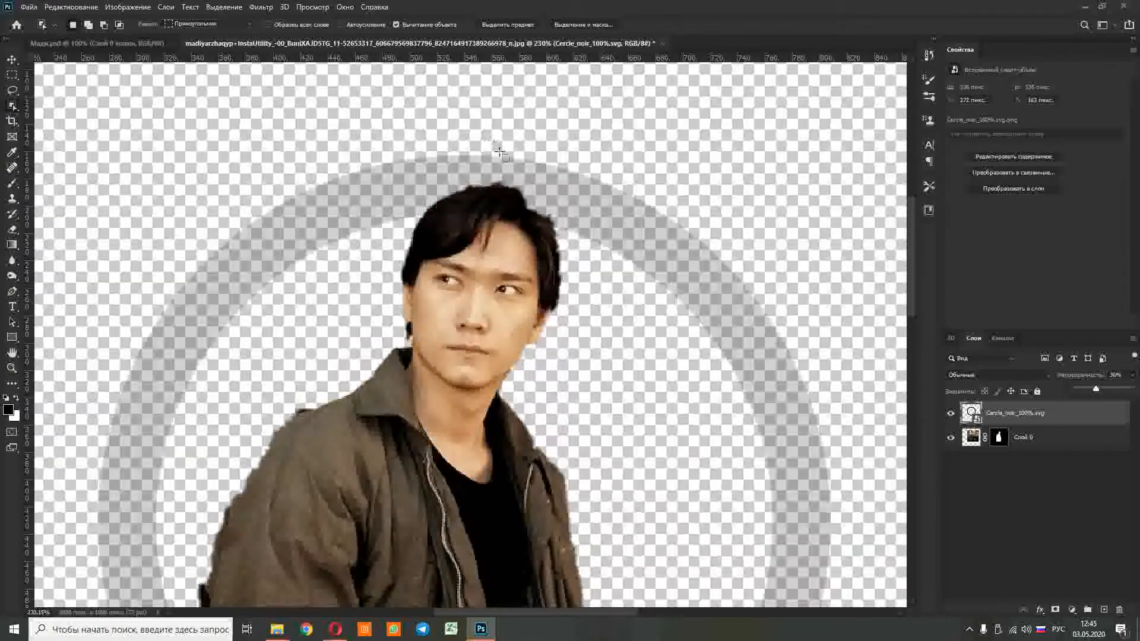
right_click(1021, 414)
left_click(872, 291)
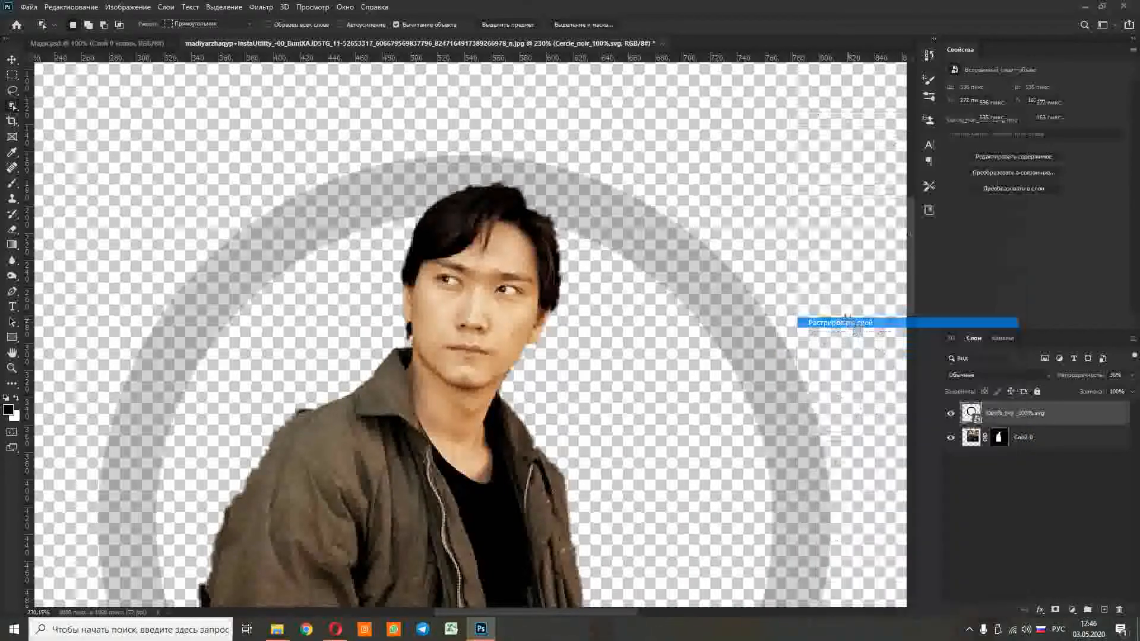
left_click(12, 230)
left_click_drag(545, 291, 394, 313)
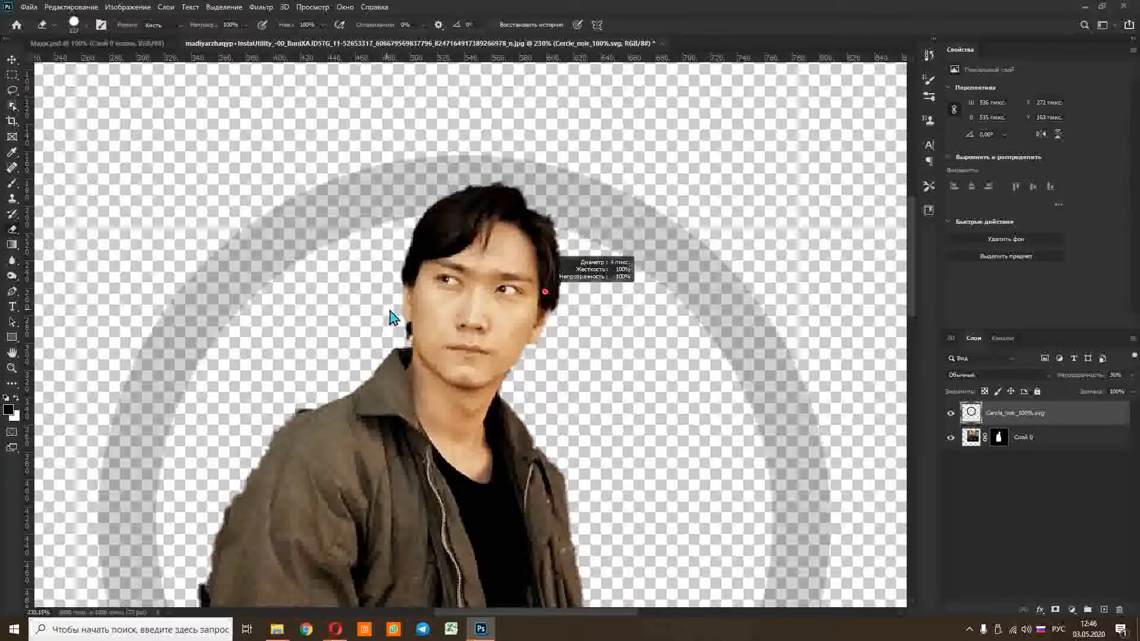
Restore the ring to 100% opacity and erase the part of it that covers the man's hair
scroll(474, 169, "up", 2)
scroll(473, 169, "up", 2)
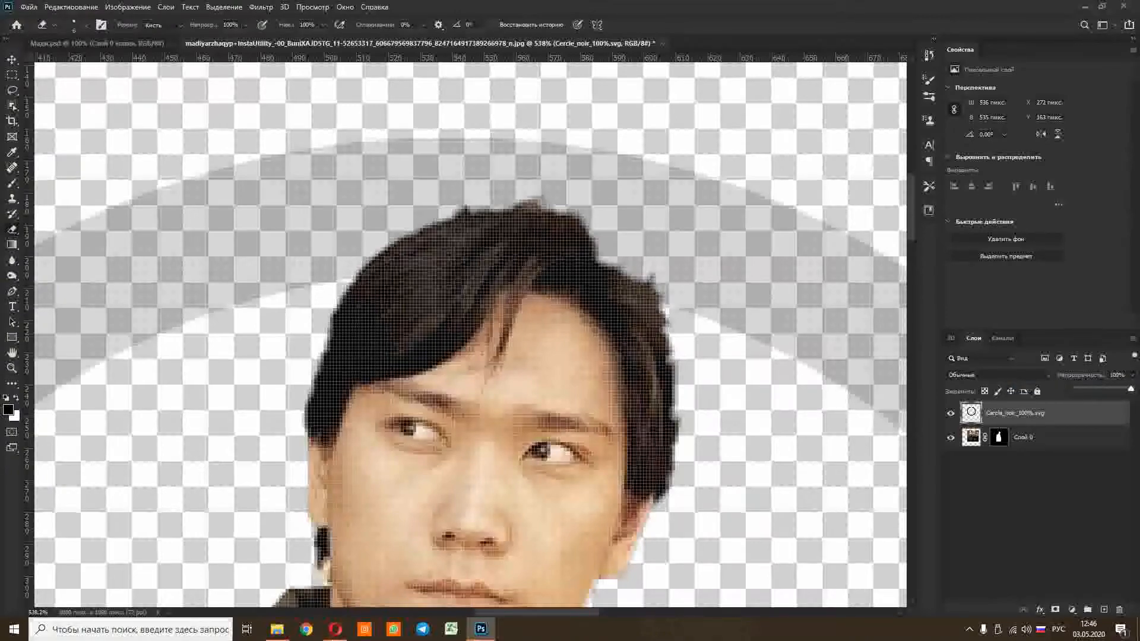
left_click(526, 247)
left_click_drag(507, 225, 460, 230)
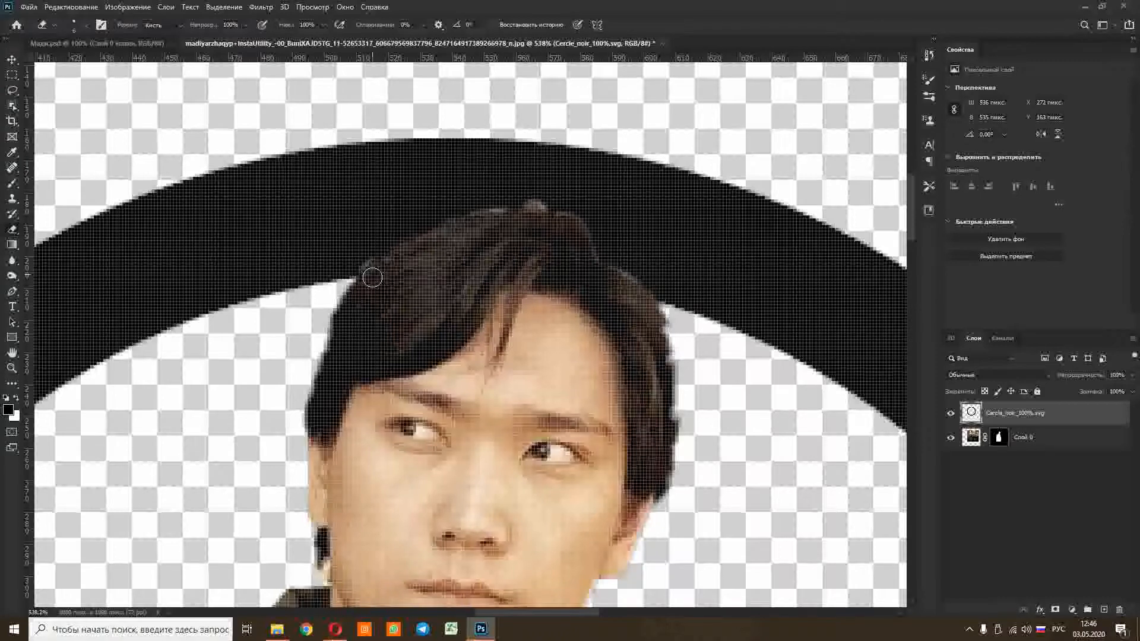
mouse_move(384, 262)
left_mouse_down()
mouse_move(495, 228)
mouse_move(530, 253)
mouse_move(582, 261)
left_mouse_up()
scroll(580, 289, "down", 1)
scroll(580, 289, "up", 2)
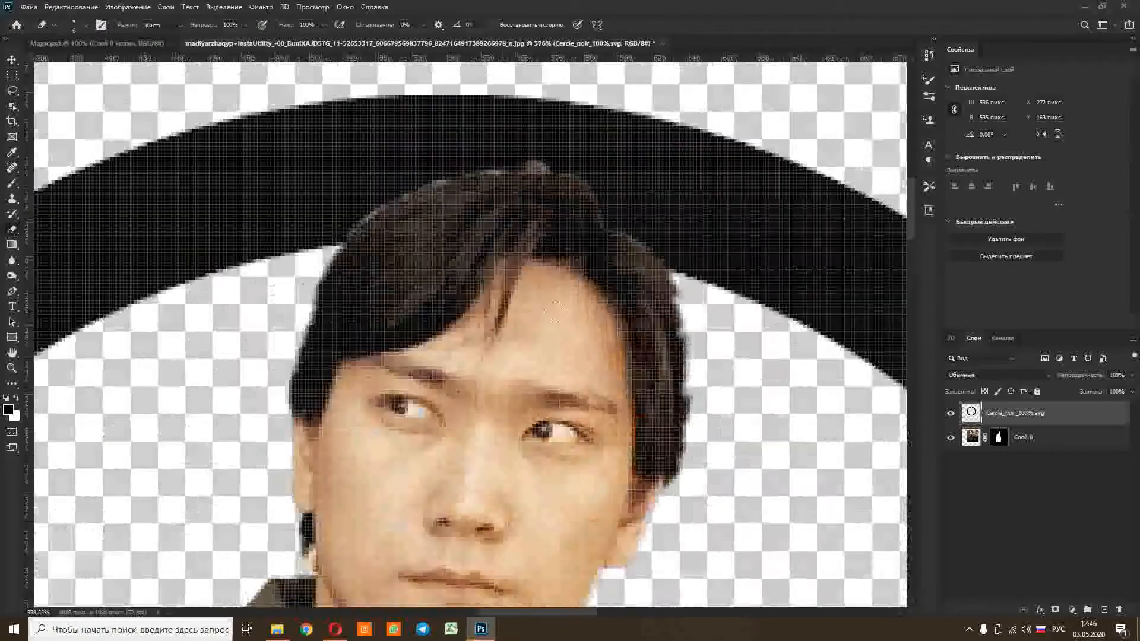
key("ctrl+0")
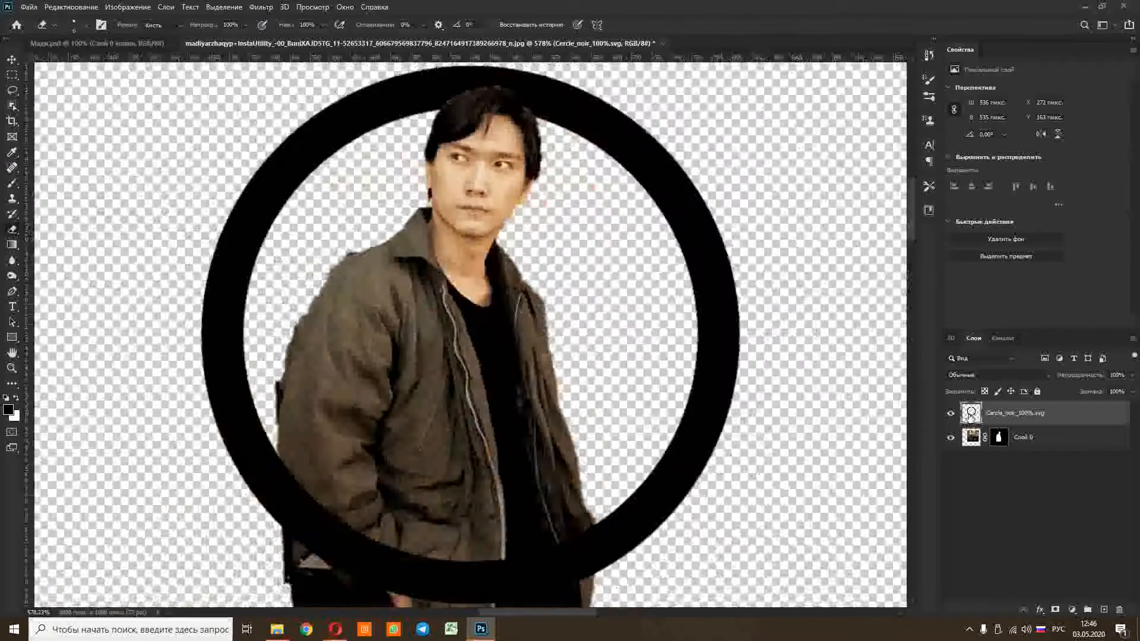
On the photo layer, erase the leftover background fringe along the jacket's outer sleeve and shoulder
left_click(973, 442)
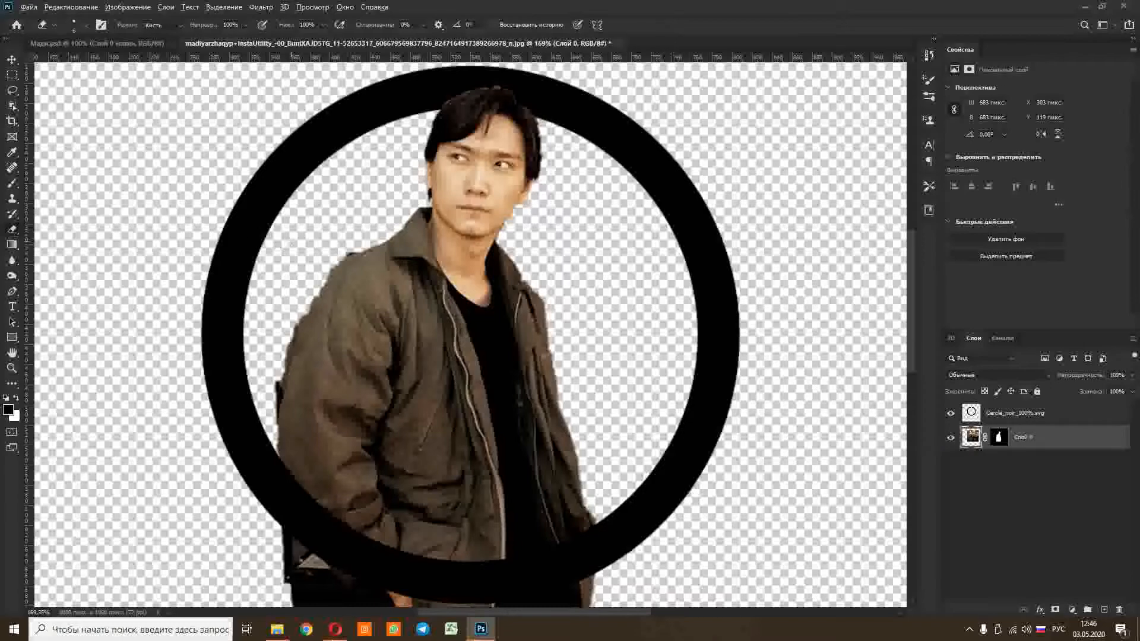
scroll(290, 243, "up", 3)
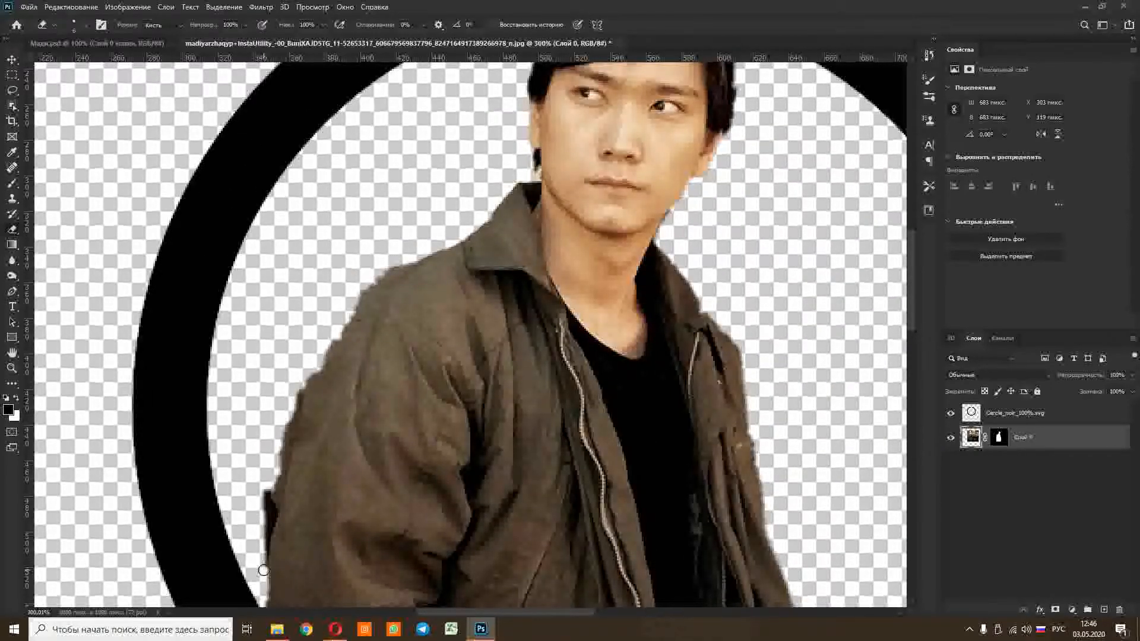
left_click_drag(265, 567, 261, 495)
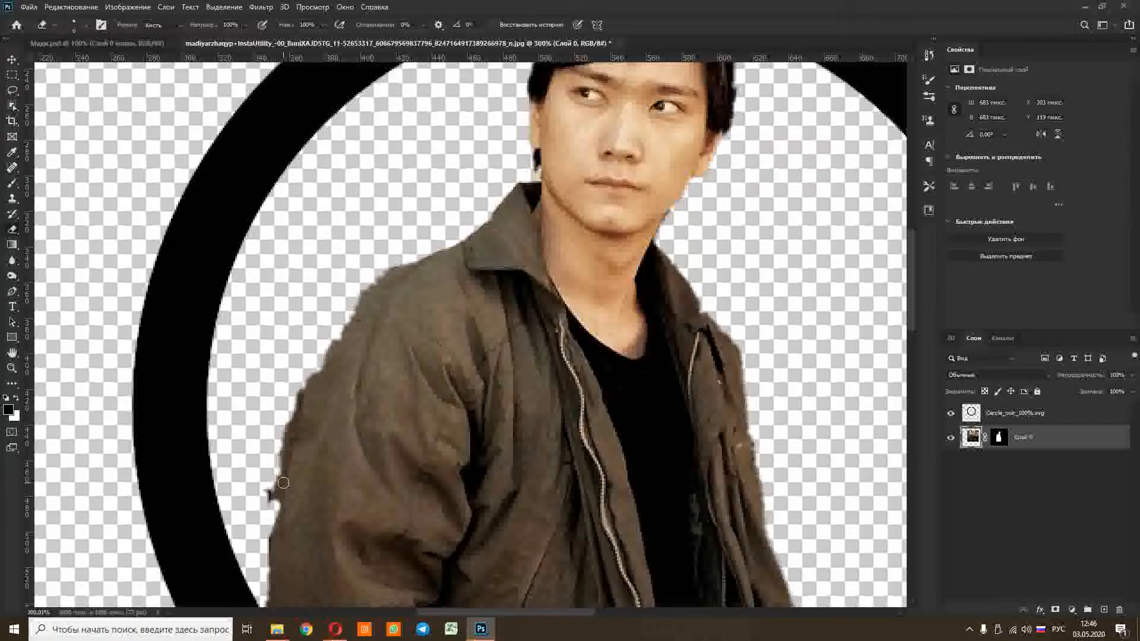
left_click_drag(279, 477, 295, 403)
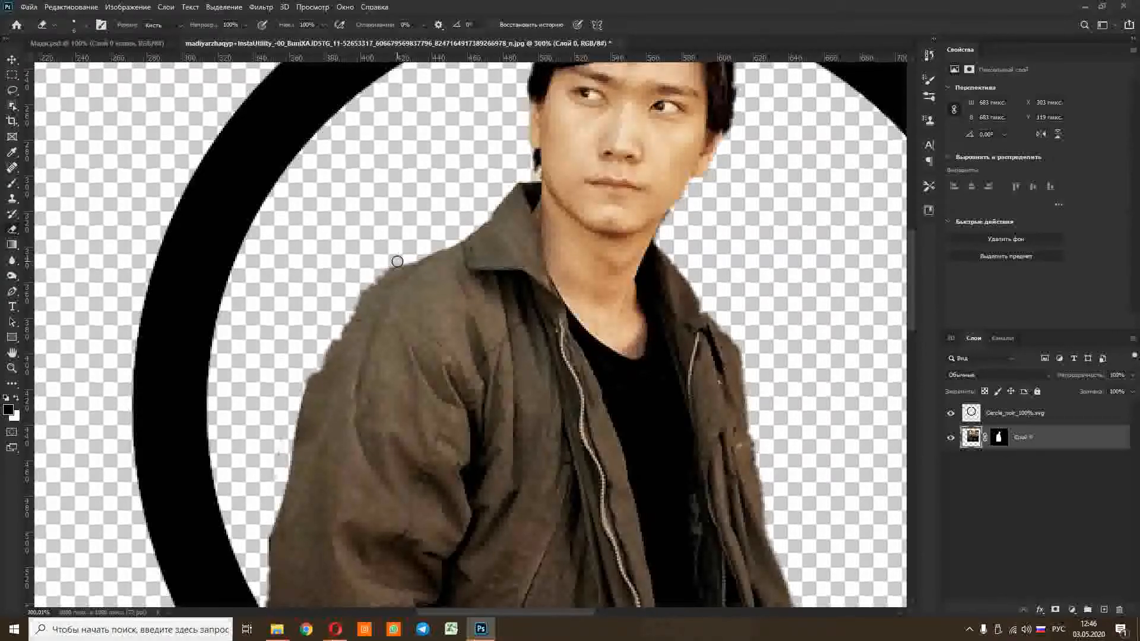
left_click_drag(361, 287, 348, 302)
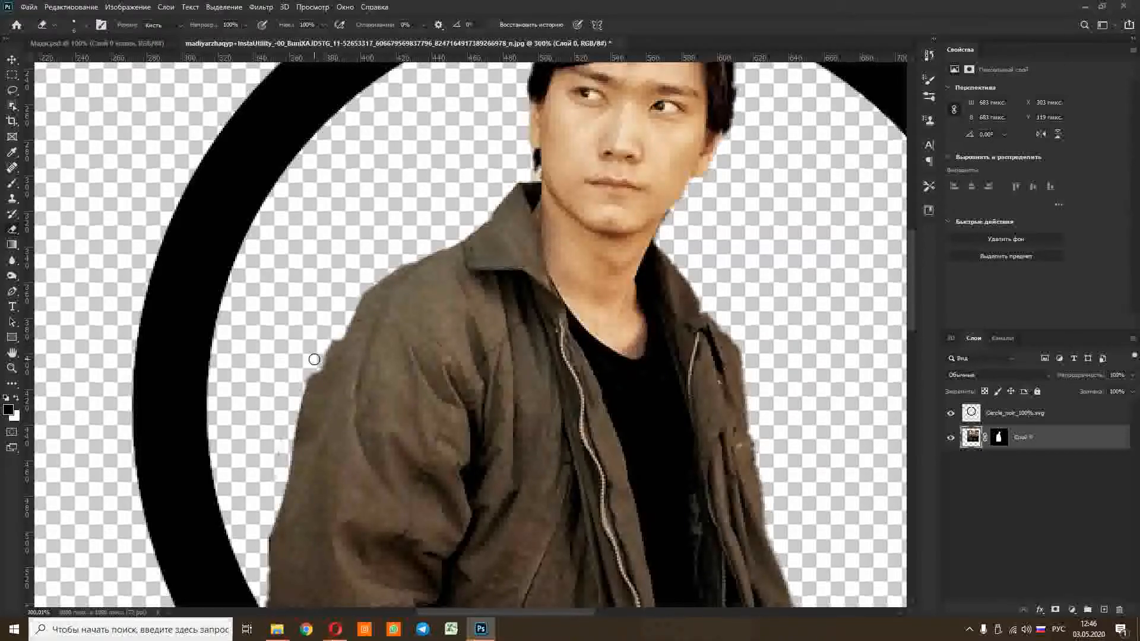
Erase the lower parts of the figure that extend outside the ring, using a larger Eraser brush
scroll(278, 333, "down", 6)
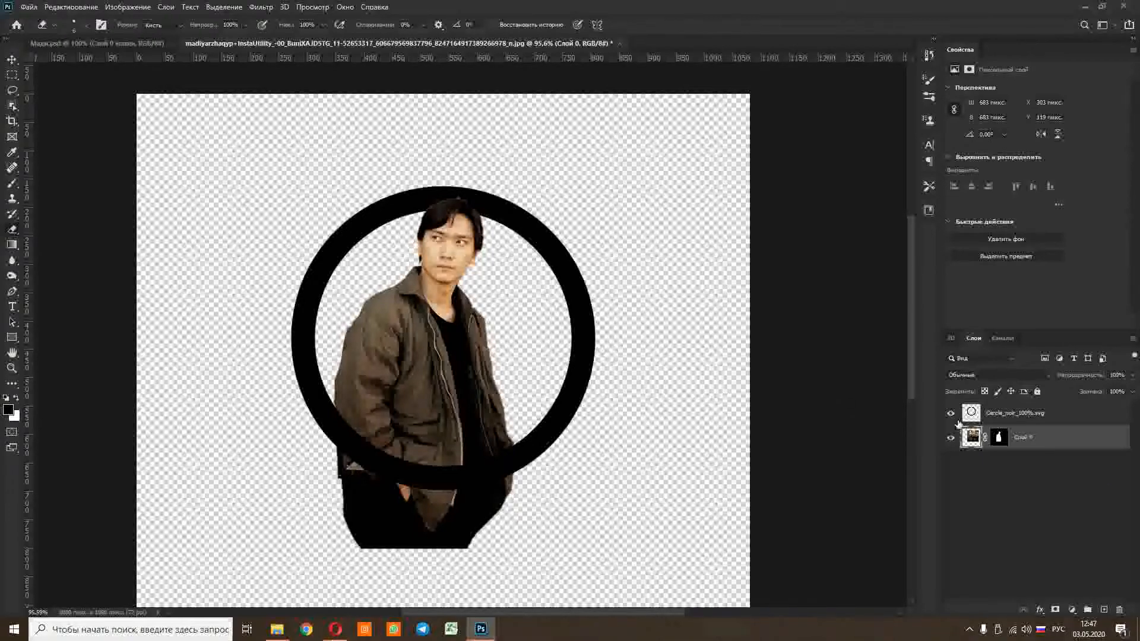
left_click_drag(316, 496, 361, 503)
mouse_move(301, 464)
left_mouse_down()
mouse_move(339, 513)
mouse_move(415, 539)
left_mouse_up()
mouse_move(308, 475)
left_mouse_down()
mouse_move(443, 481)
mouse_move(508, 460)
left_mouse_up()
scroll(604, 392, "down", 2)
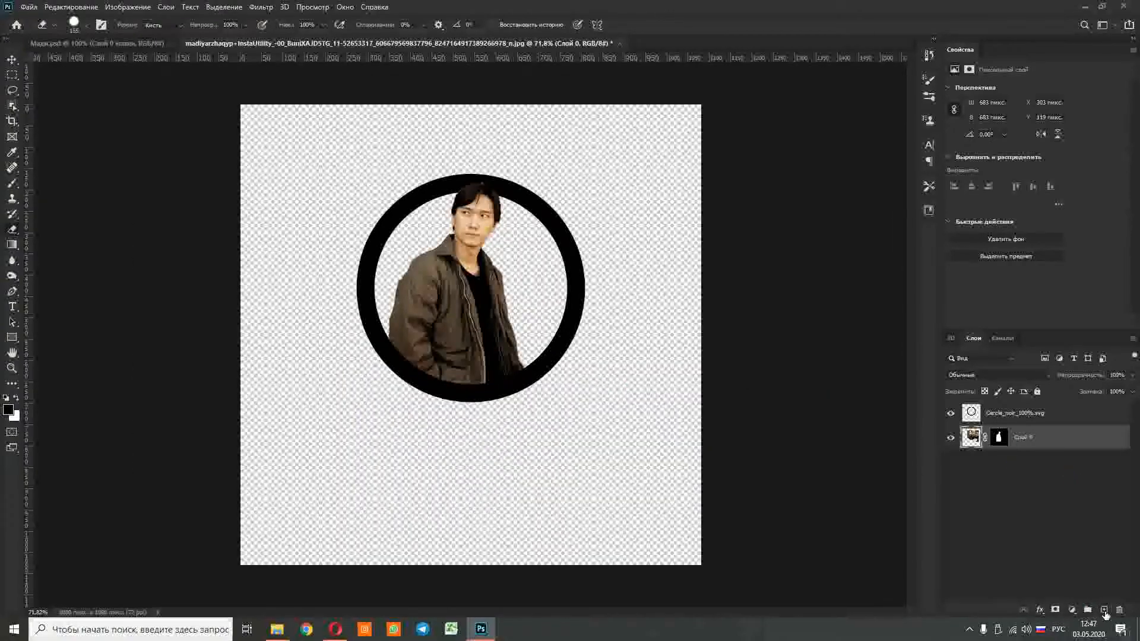
Add a solid color fill layer in white (ffffff) beneath the figure as the canvas background
left_click(1104, 610)
left_click_drag(990, 443, 1028, 507)
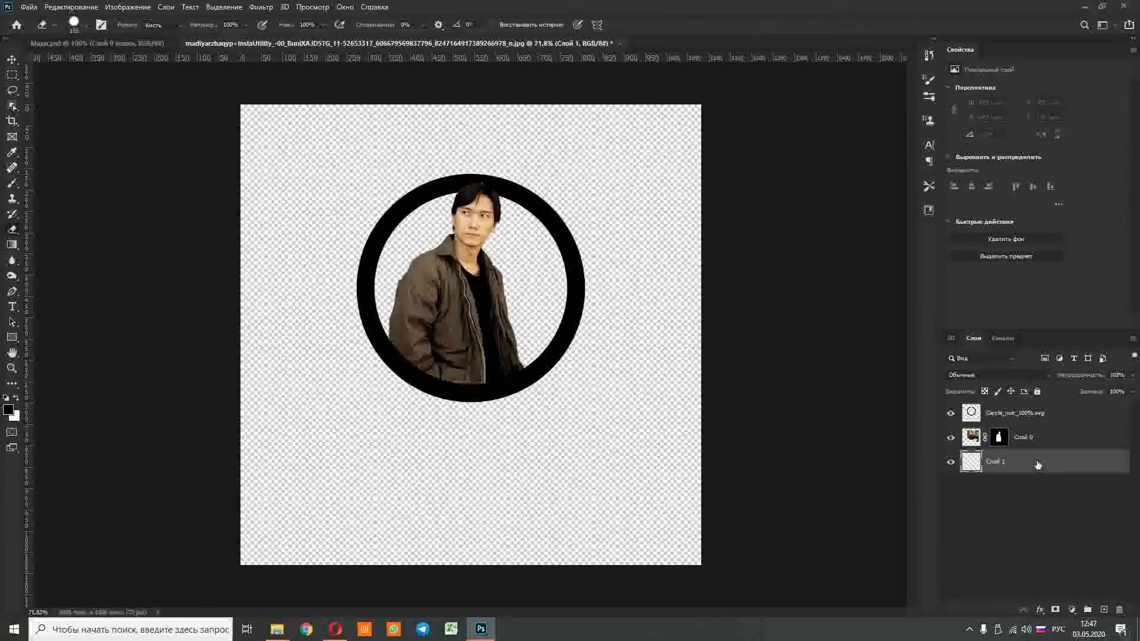
left_click(1072, 610)
left_click(1026, 399)
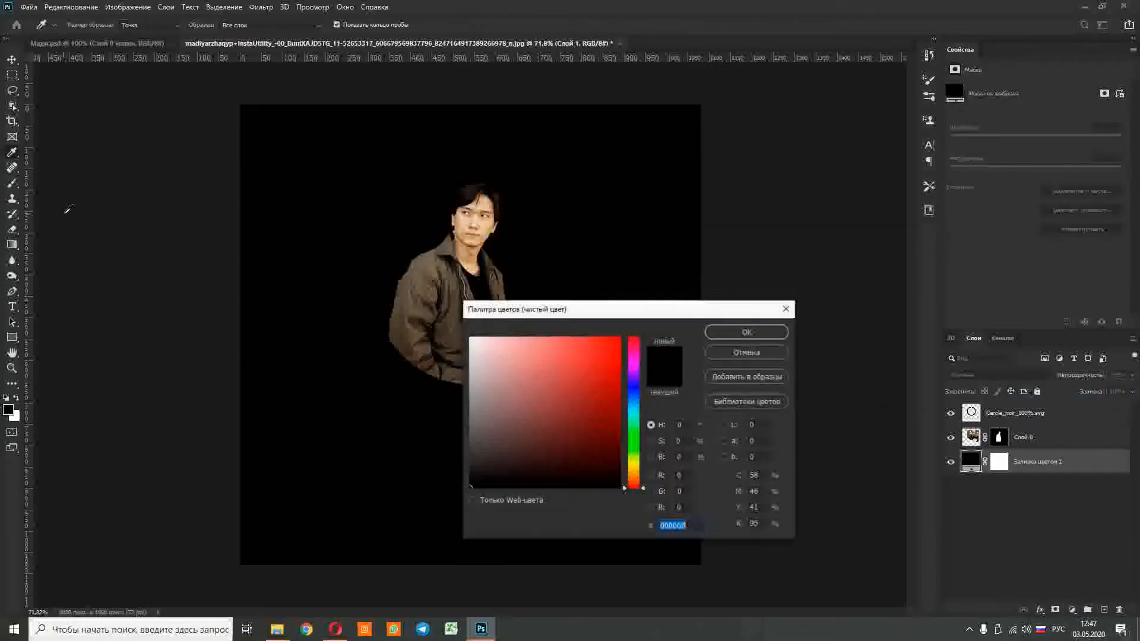
type("ffffff")
left_click(746, 332)
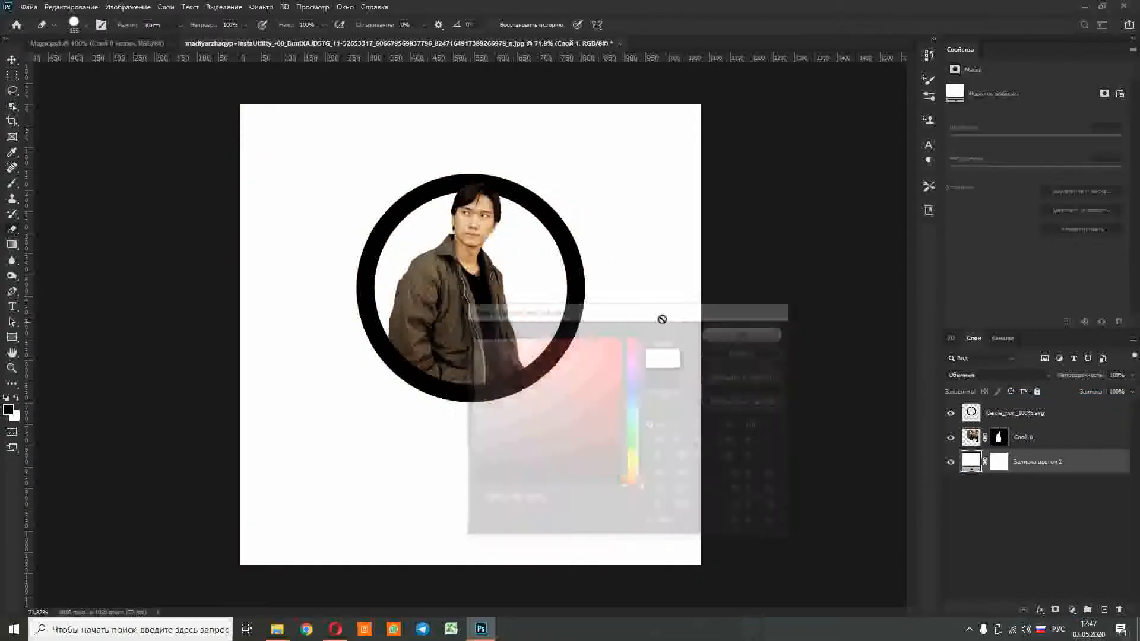
Place watercolor-textures-8 from the Textures folder of Watercolor Backgrounds Set behind the figure and ring, above the white fill
key("e")
left_click(277, 628)
scroll(552, 264, "up", 5)
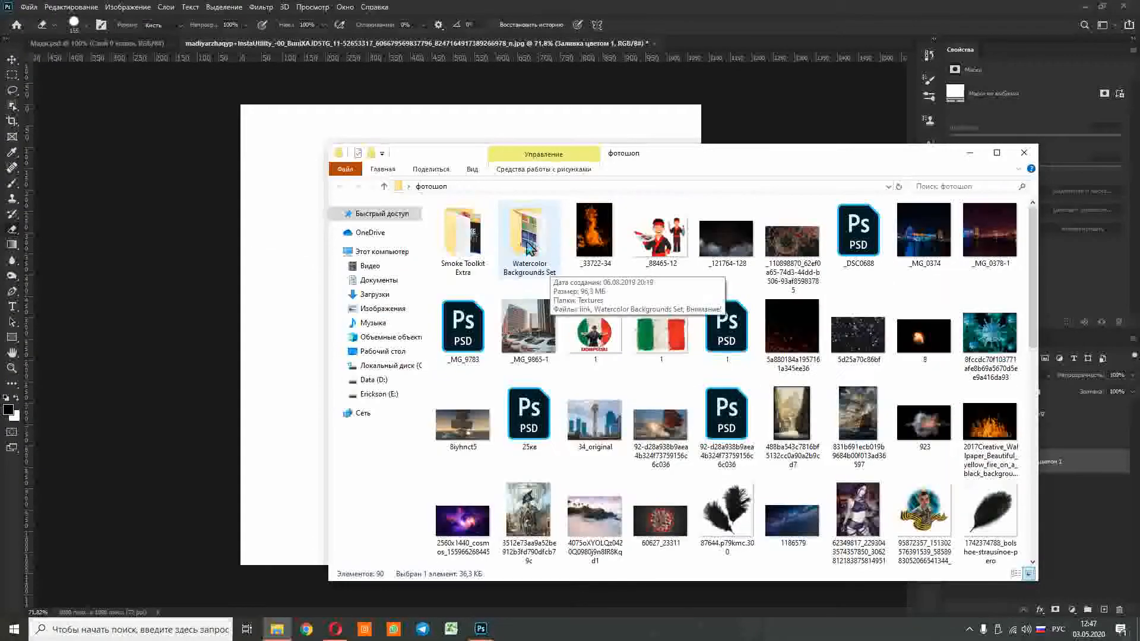
double_click(521, 255)
double_click(474, 224)
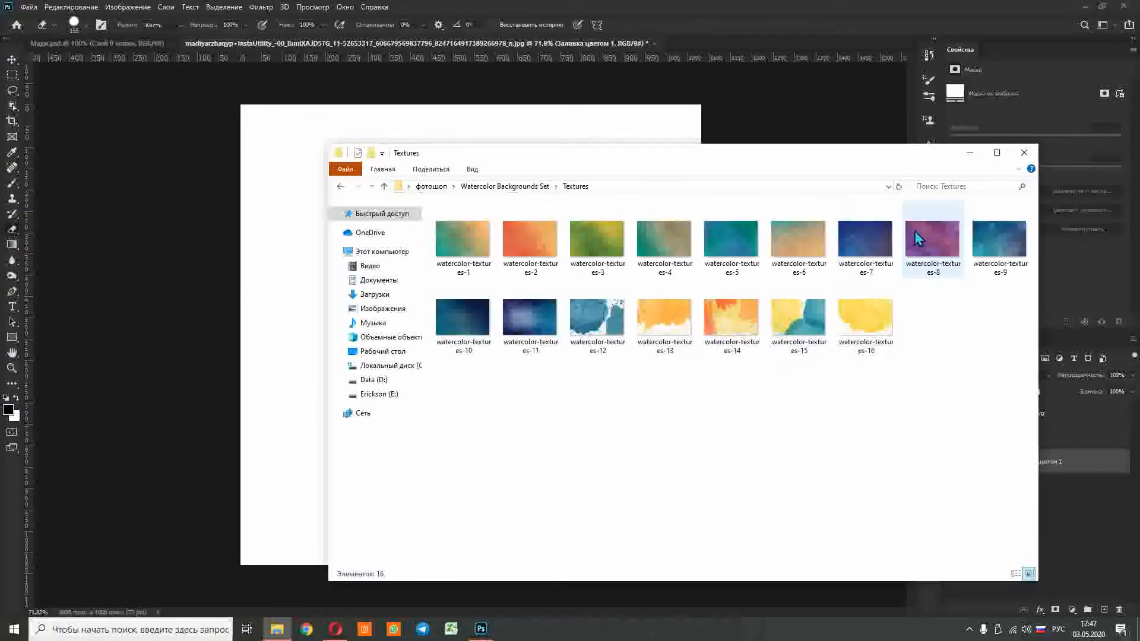
left_click(935, 237)
left_click_drag(934, 238, 293, 298)
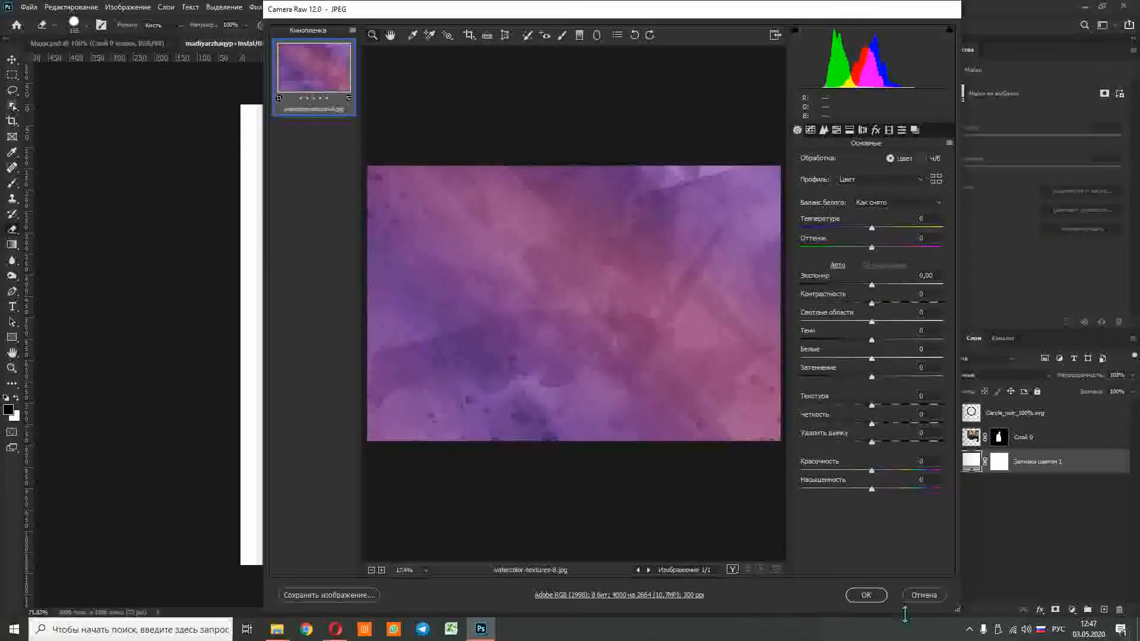
left_click(866, 595)
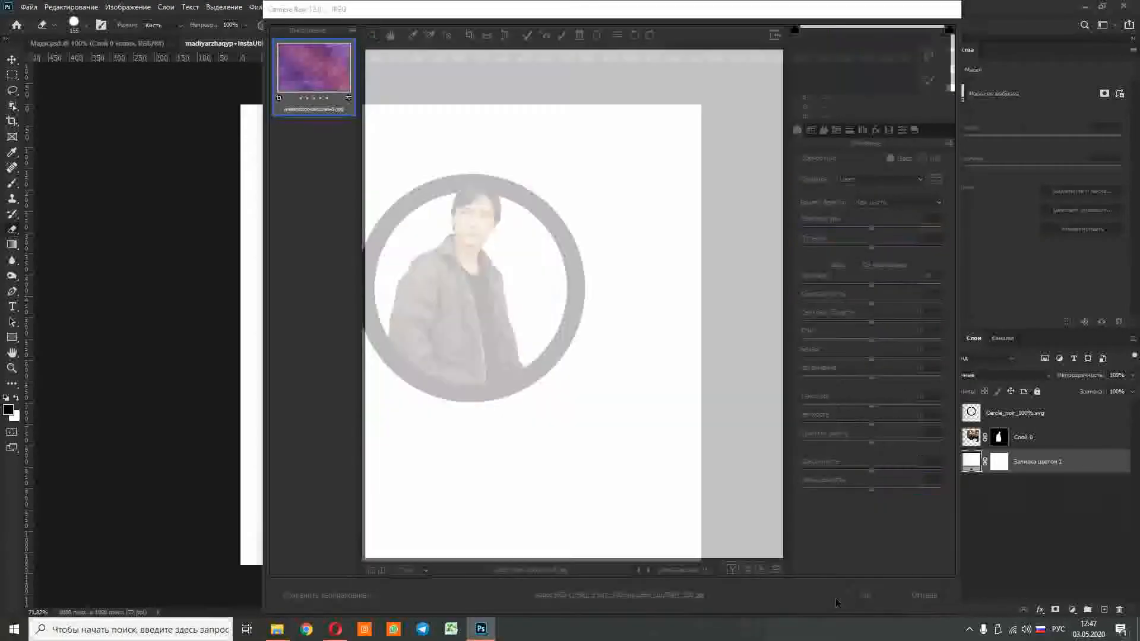
left_click_drag(596, 374, 597, 327)
left_click(671, 25)
key("e")
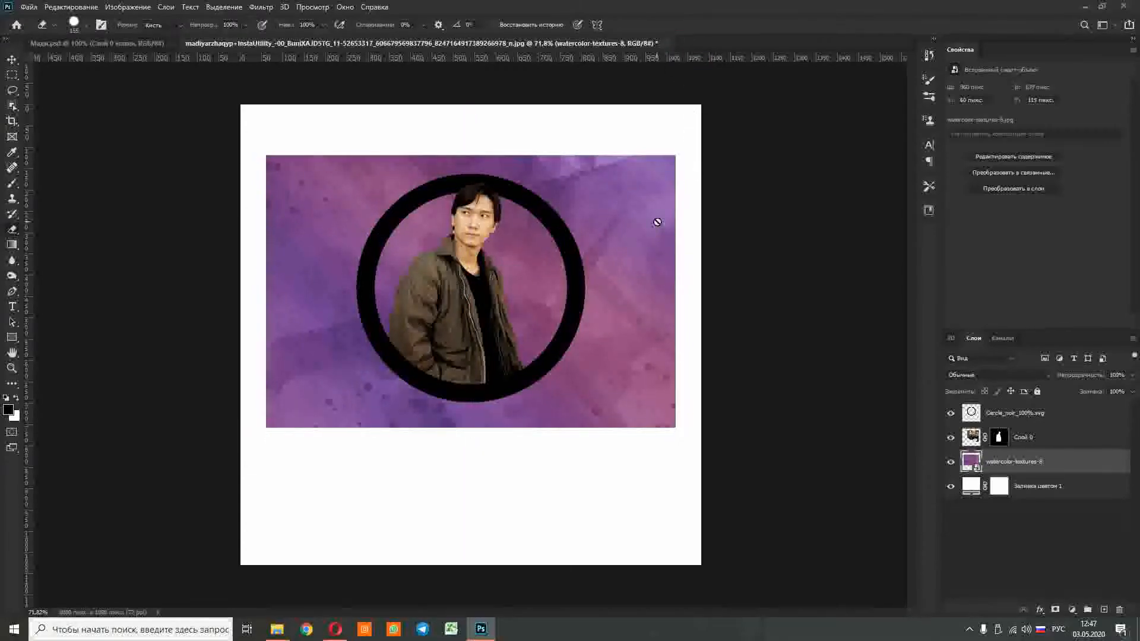
Rasterize the watercolor texture layer and erase everything of it outside the ring
right_click(1053, 467)
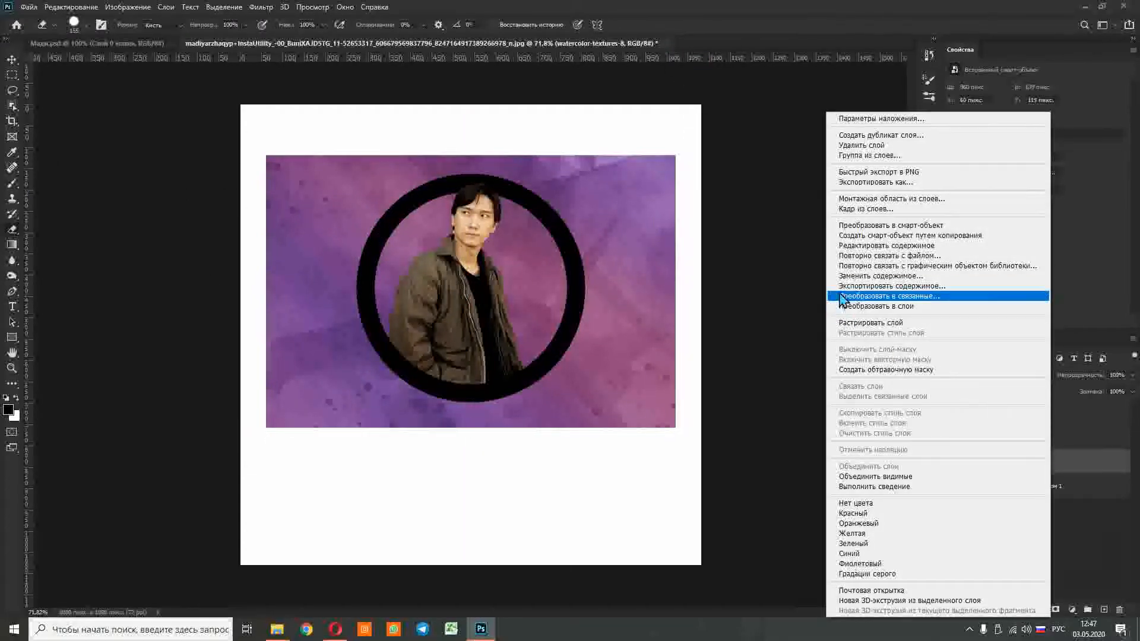
left_click(893, 320)
mouse_move(315, 153)
left_mouse_down()
mouse_move(249, 133)
mouse_move(288, 170)
mouse_move(318, 173)
mouse_move(255, 101)
mouse_move(223, 168)
mouse_move(220, 248)
mouse_move(237, 307)
mouse_move(263, 342)
mouse_move(376, 401)
mouse_move(446, 409)
mouse_move(489, 401)
mouse_move(412, 398)
mouse_move(502, 383)
mouse_move(523, 358)
mouse_move(502, 370)
mouse_move(558, 344)
mouse_move(576, 279)
mouse_move(542, 333)
mouse_move(573, 266)
mouse_move(576, 202)
mouse_move(554, 114)
mouse_move(489, 60)
mouse_move(439, 41)
mouse_move(363, 34)
mouse_move(325, 58)
left_mouse_up()
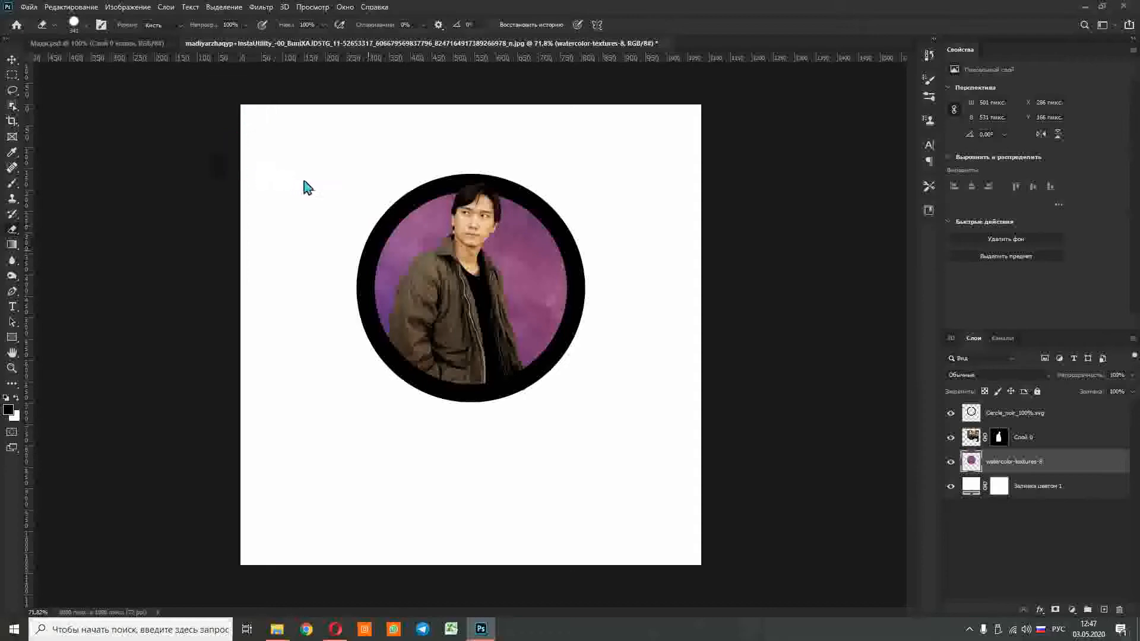
Duplicate the figure layer beneath the original and offset the copy 4 px to the right
left_click_drag(1038, 440, 1104, 611)
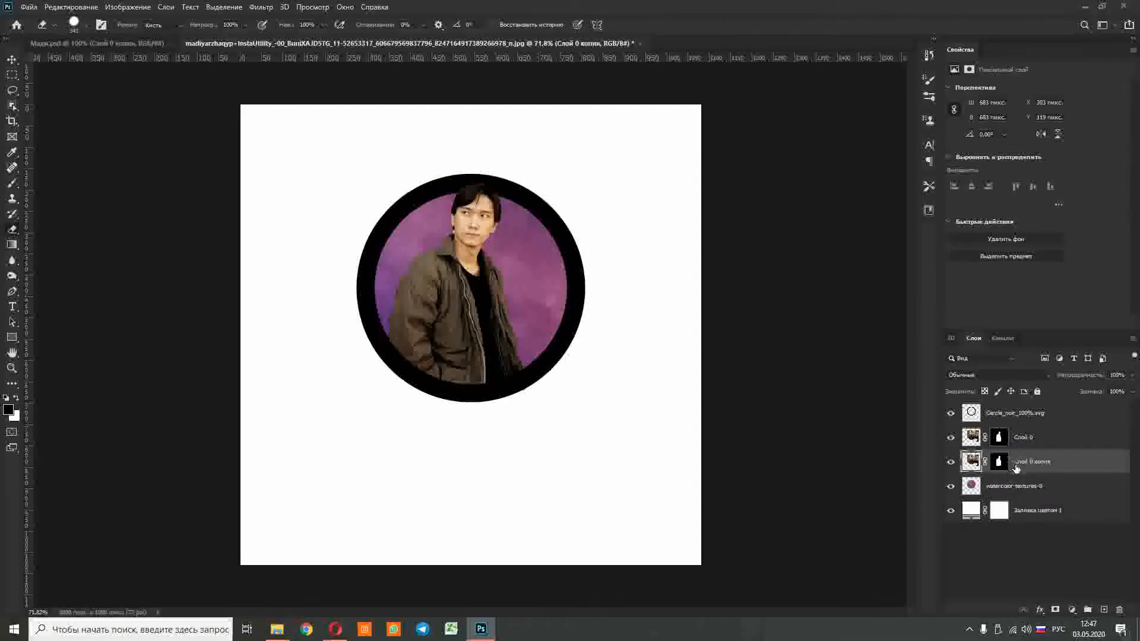
key("ctrl+t")
key("Right")
key("Right")
key("Right")
key("Right")
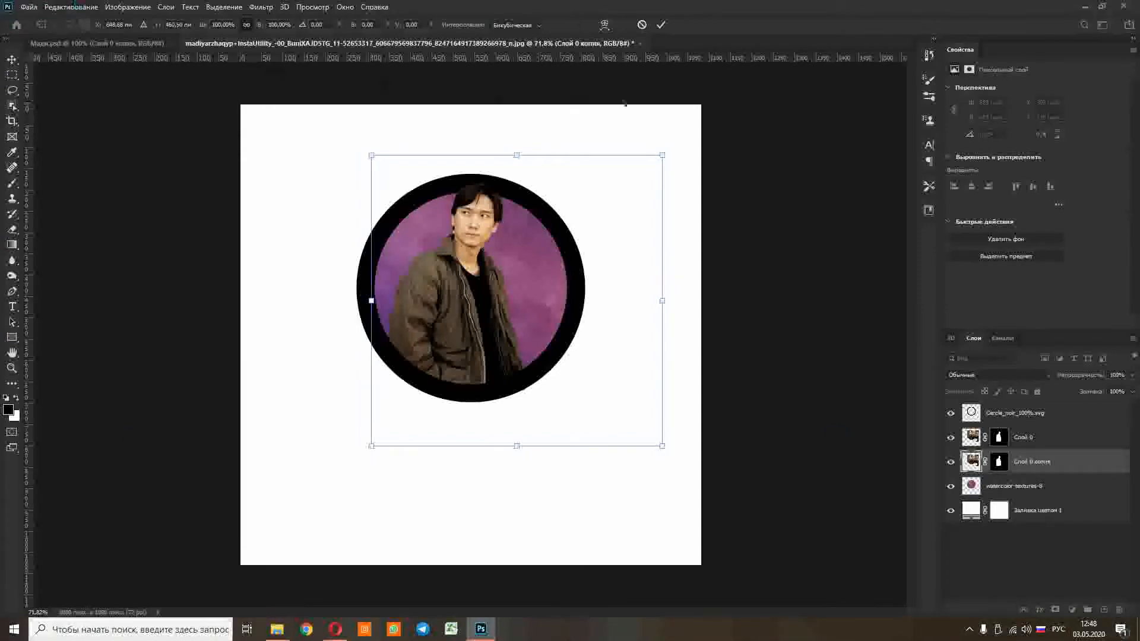
left_click(661, 25)
Apply a Color Overlay layer style to the duplicated figure to form a dark shadow edge
double_click(1101, 469)
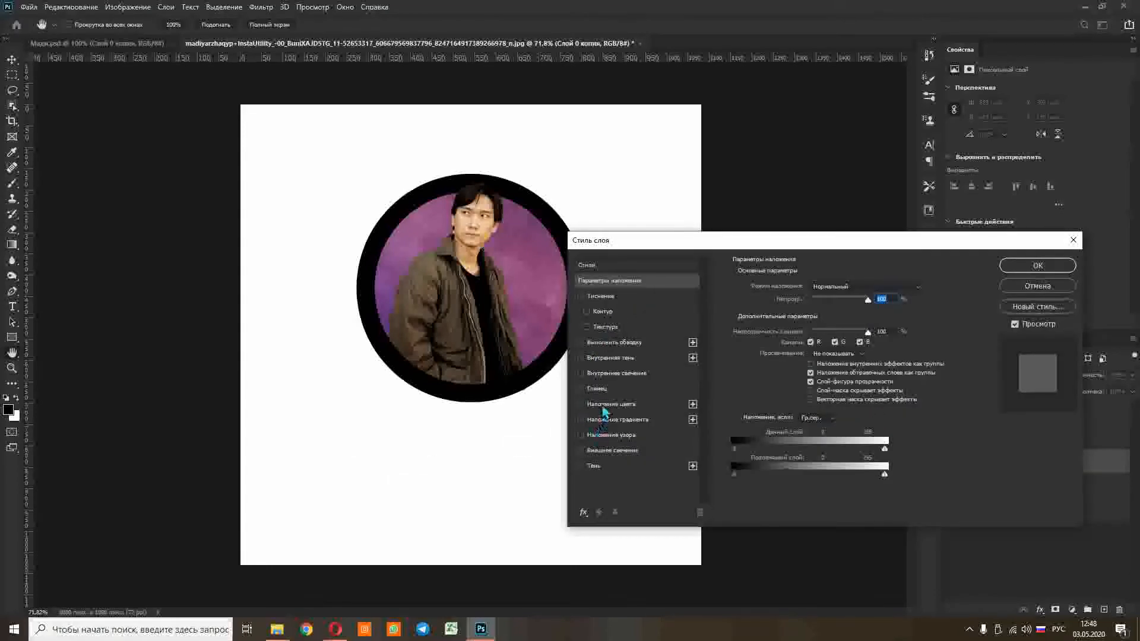
left_click(604, 405)
left_click(1044, 267)
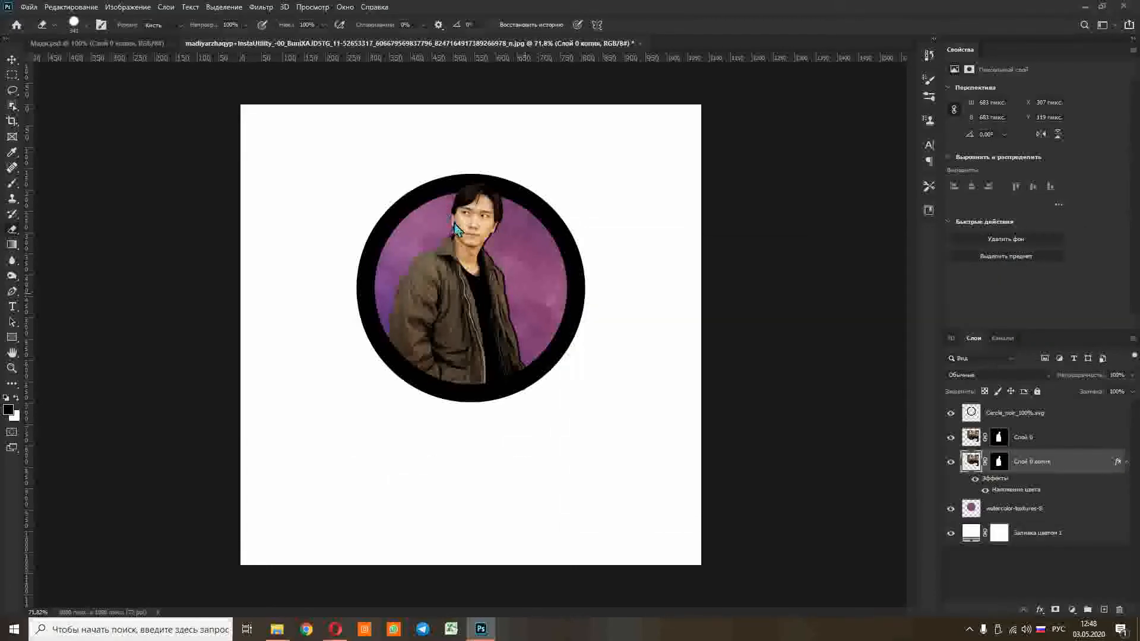
scroll(426, 217, "up", 5)
scroll(539, 252, "up", 1)
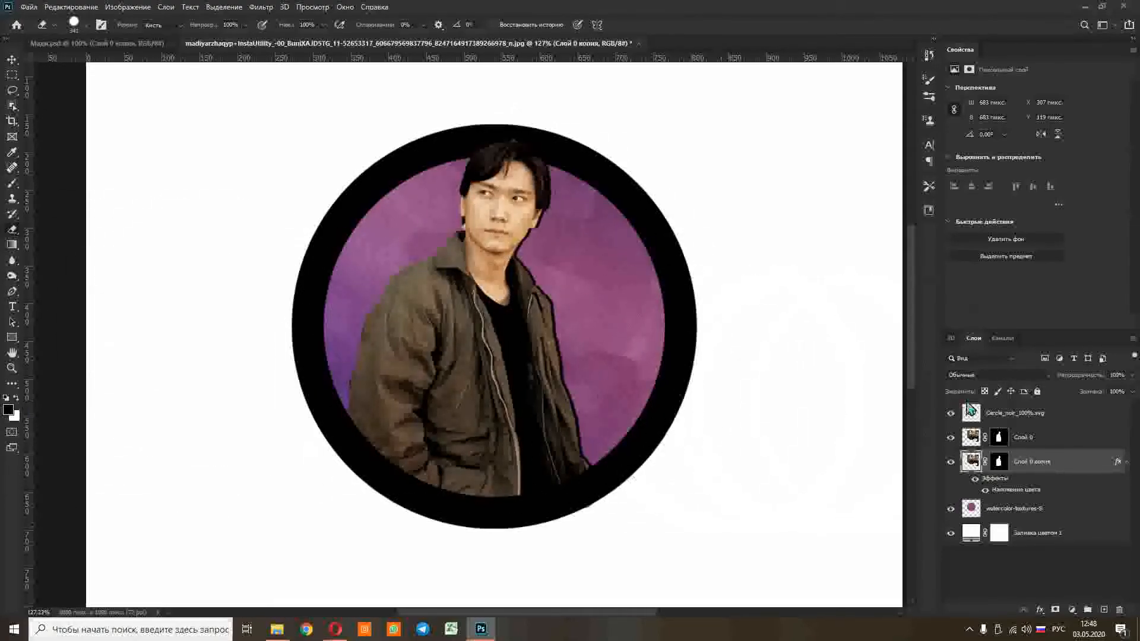
left_click(968, 442)
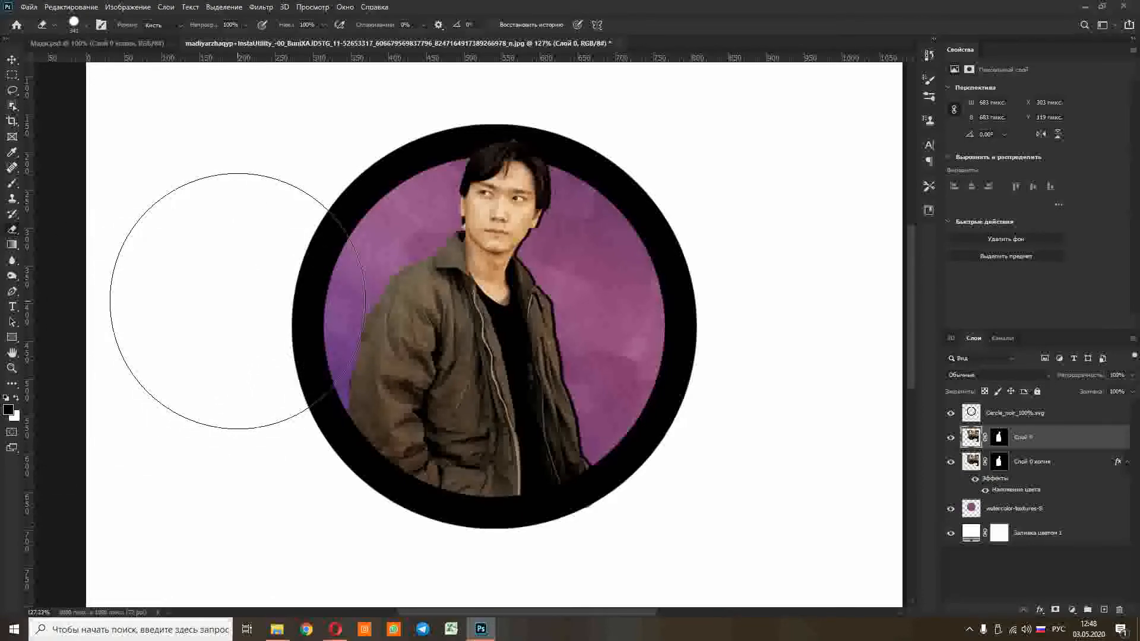
scroll(349, 368, "down", 1)
scroll(349, 367, "down", 2)
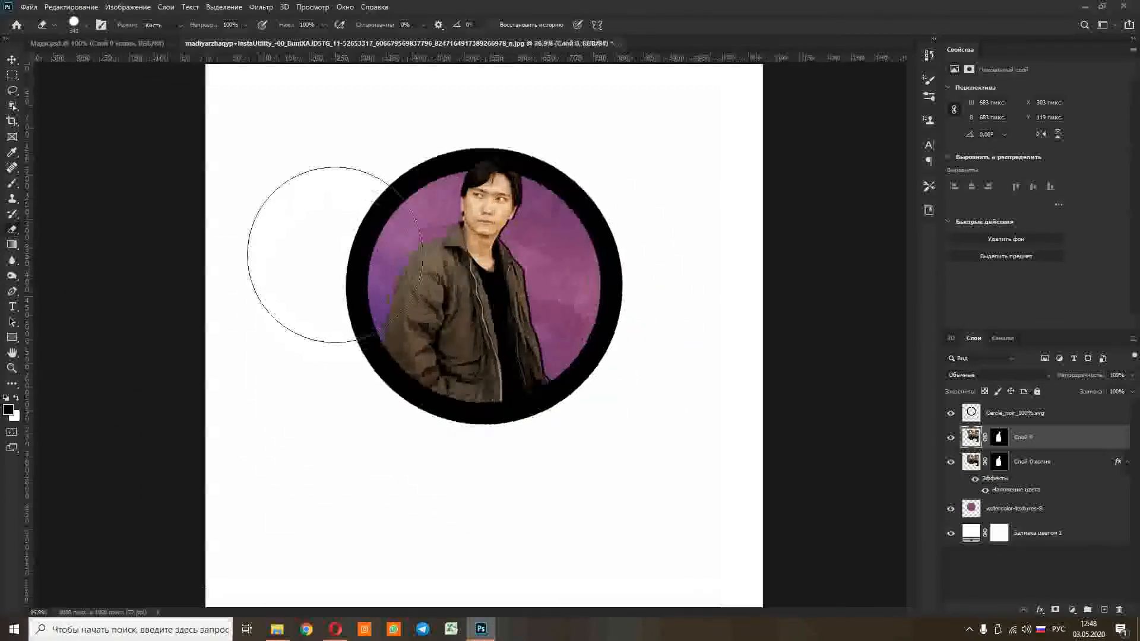
scroll(357, 264, "up", 5)
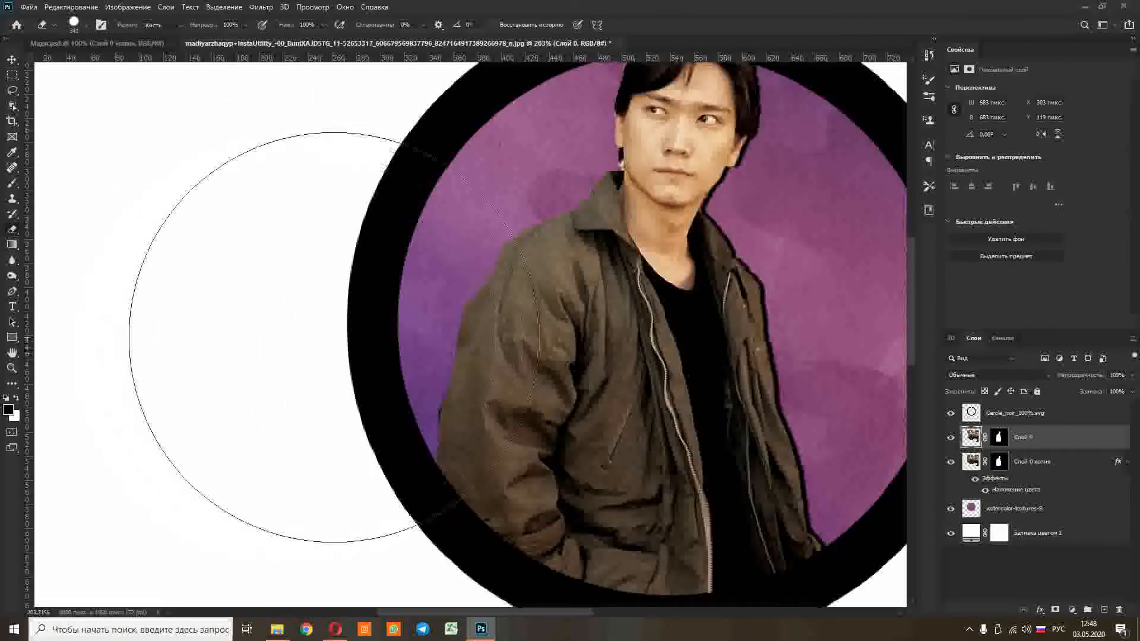
left_click(999, 438)
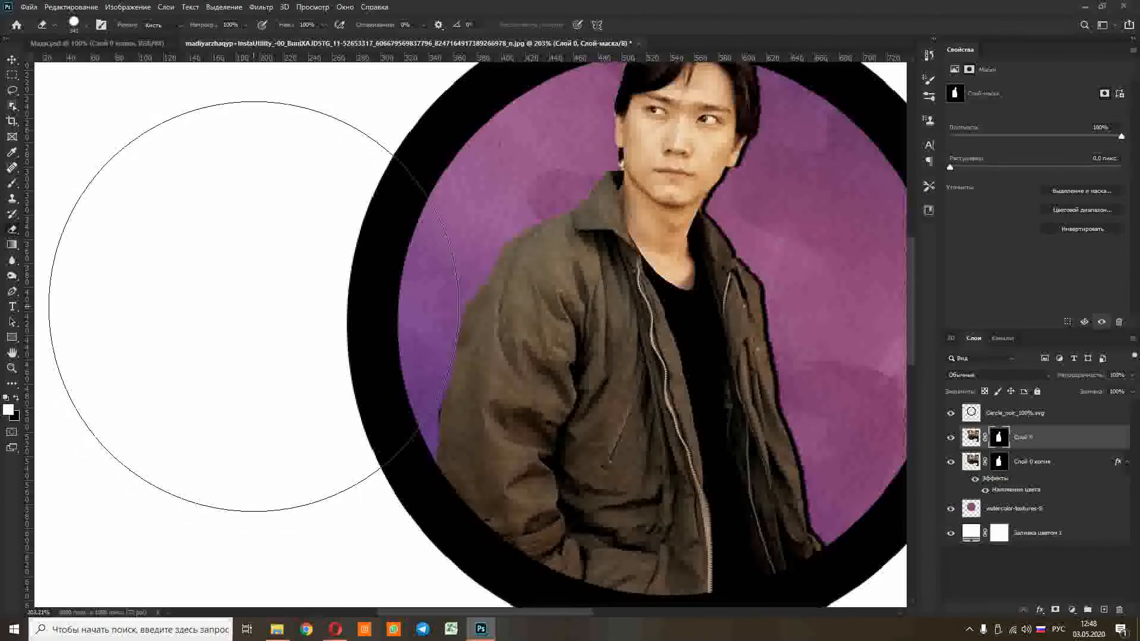
right_click(287, 322, "alt")
mouse_move(279, 338)
left_mouse_down()
mouse_move(158, 366)
mouse_move(94, 399)
left_mouse_up()
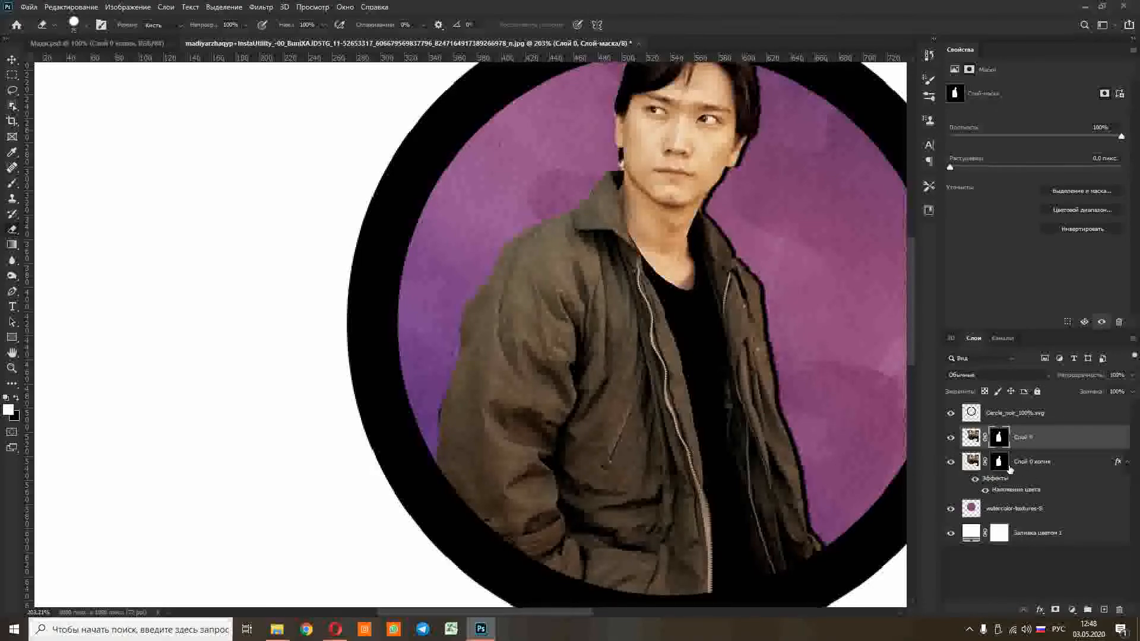
left_click(1006, 466)
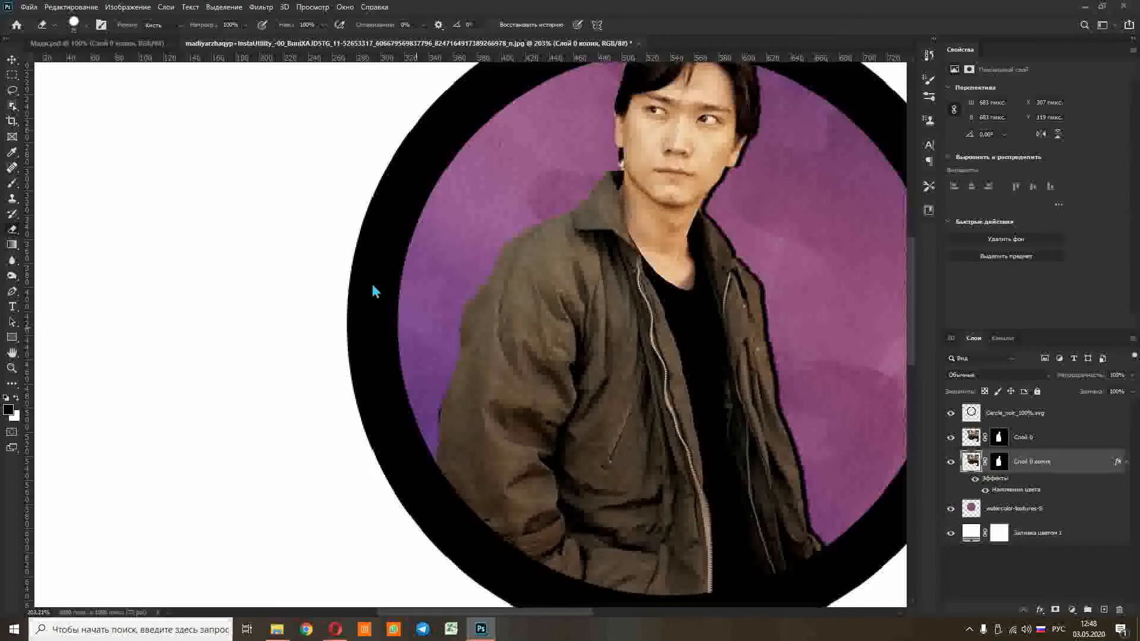
scroll(312, 310, "down", 1)
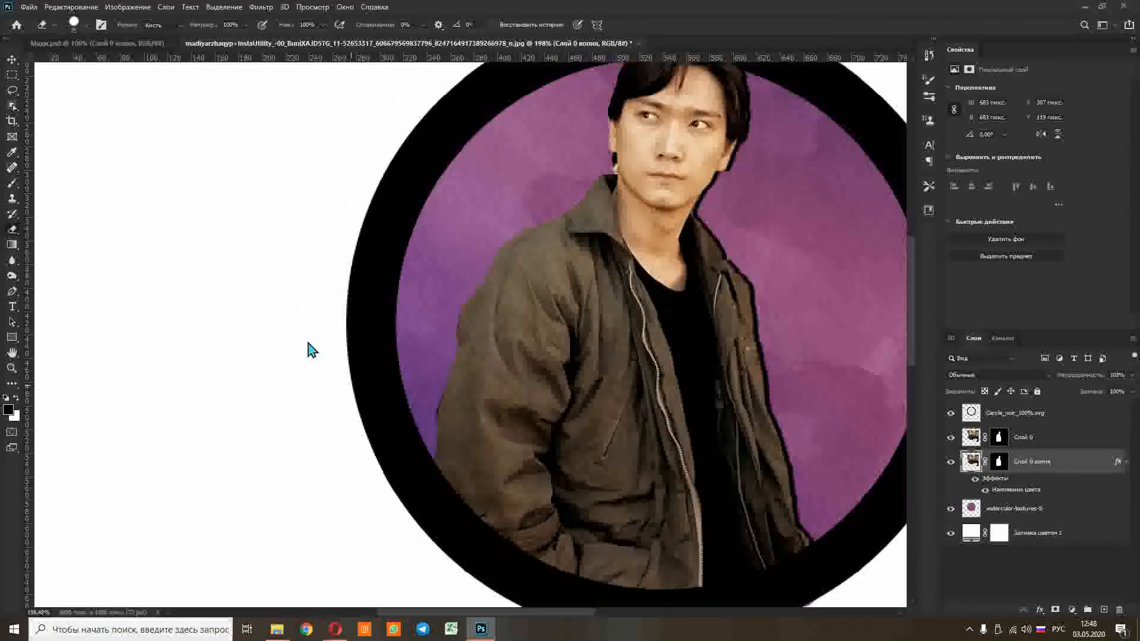
scroll(310, 343, "down", 1)
scroll(305, 348, "up", 2)
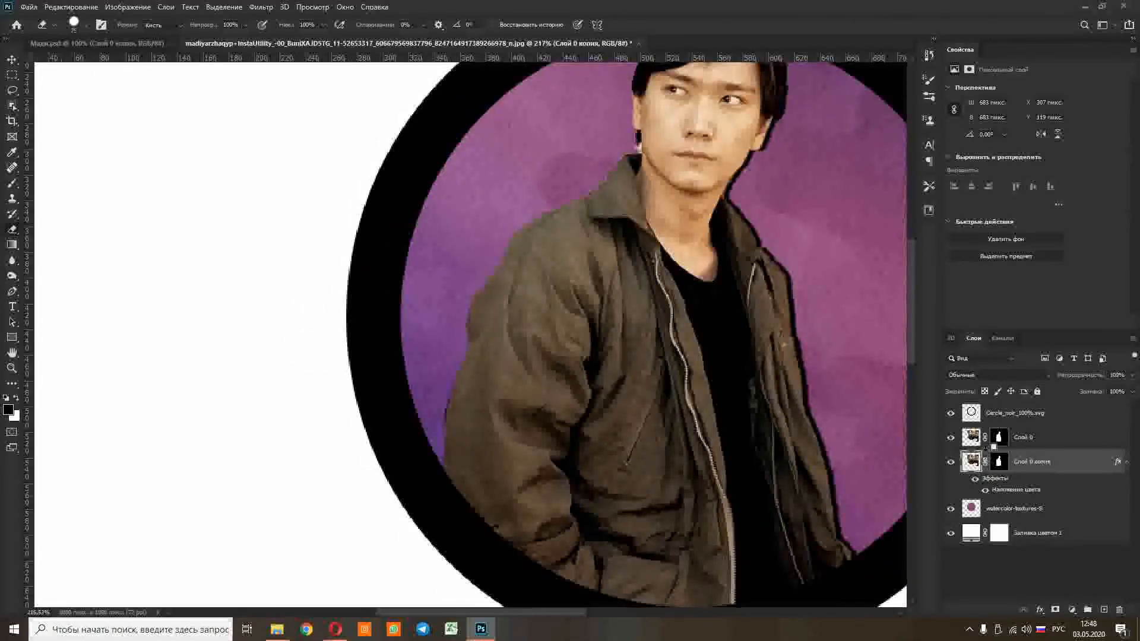
left_click(973, 438)
scroll(778, 389, "down", 3)
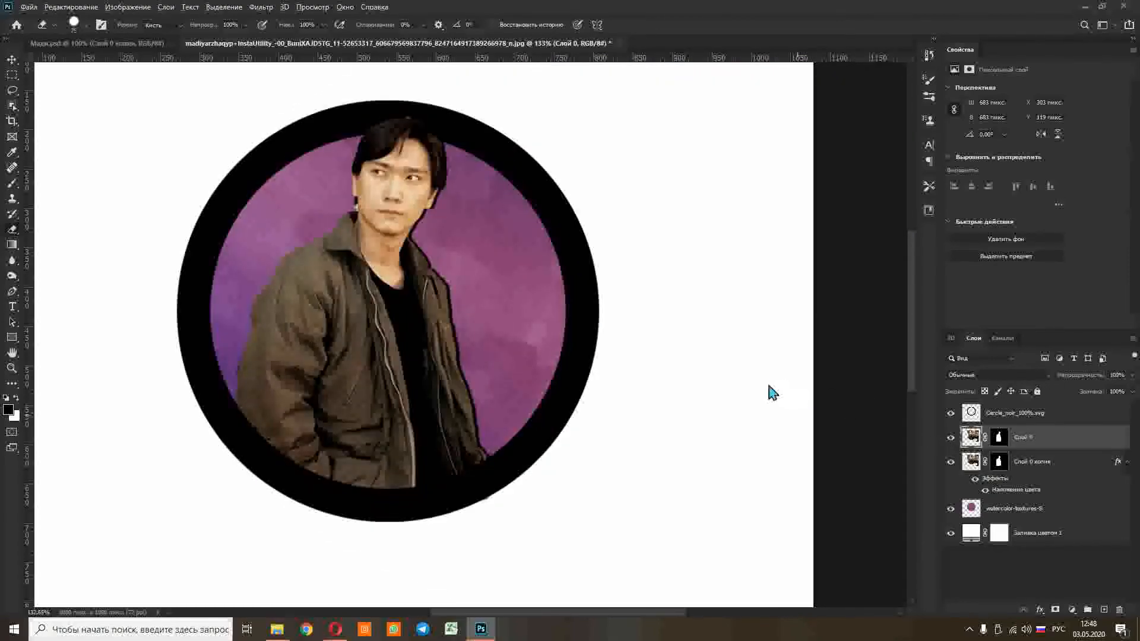
scroll(770, 387, "down", 2)
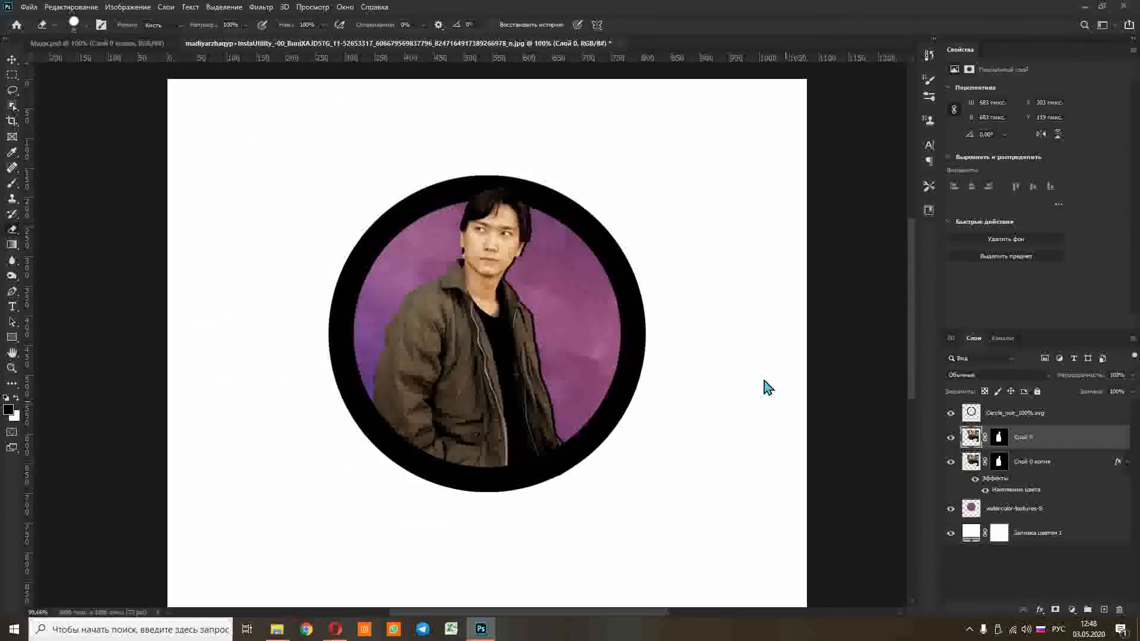
Crop the canvas to a roughly square area around the avatar, with the ring centred and an even white margin on all sides
left_click(14, 120)
left_click_drag(168, 81, 352, 243)
left_click_drag(590, 399, 682, 570)
scroll(783, 349, "down", 4)
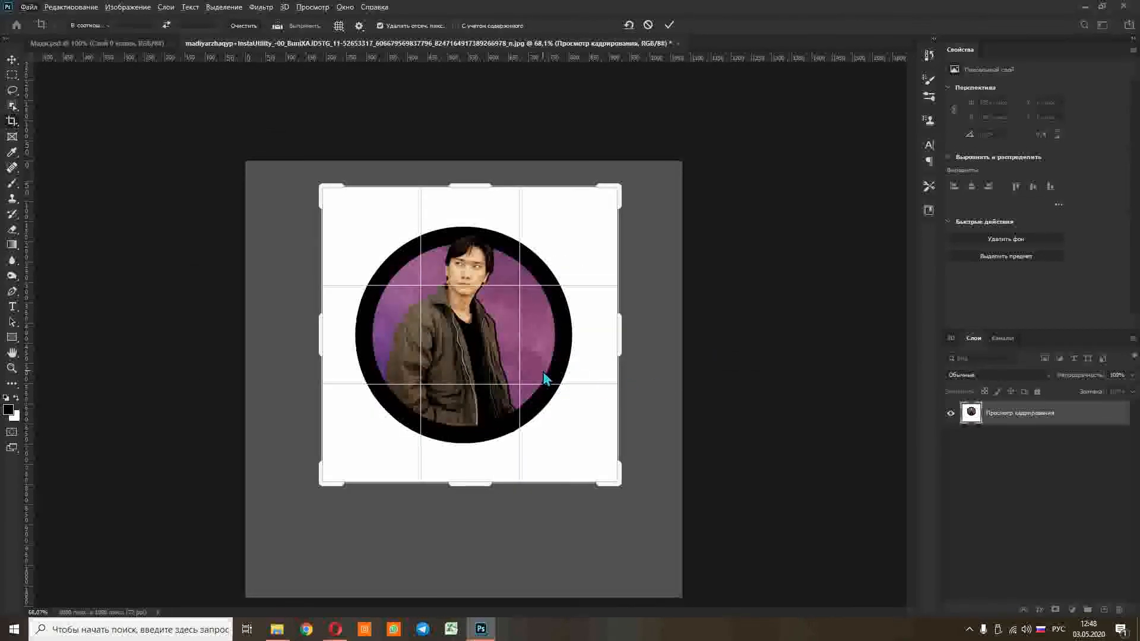
key("alt+space")
left_click(431, 327)
left_click_drag(431, 327, 474, 319)
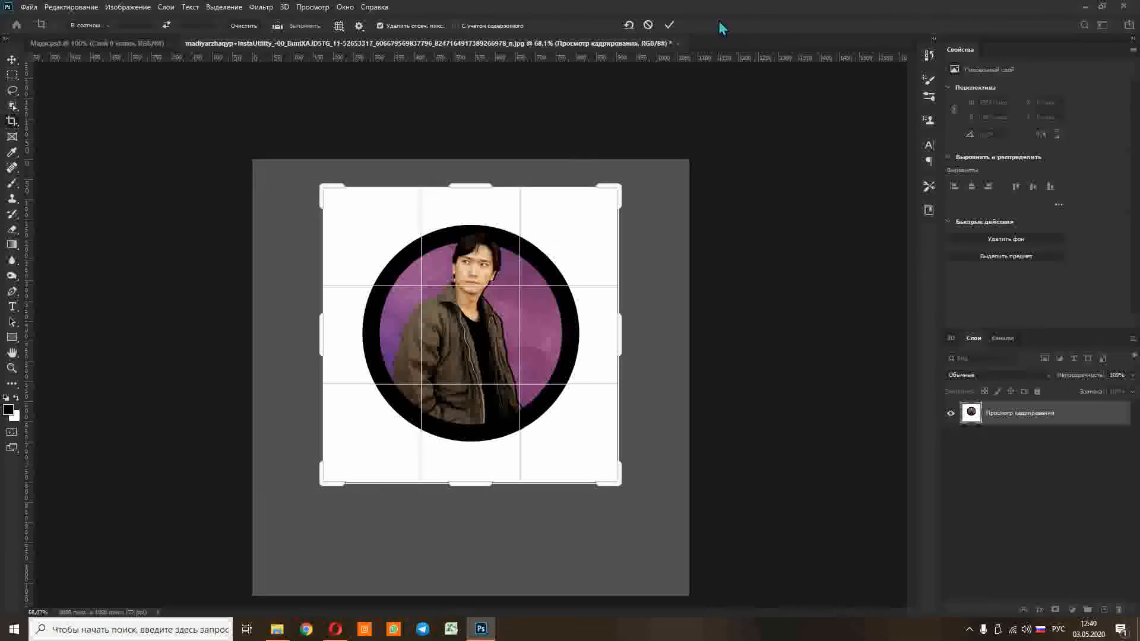
left_click(670, 27)
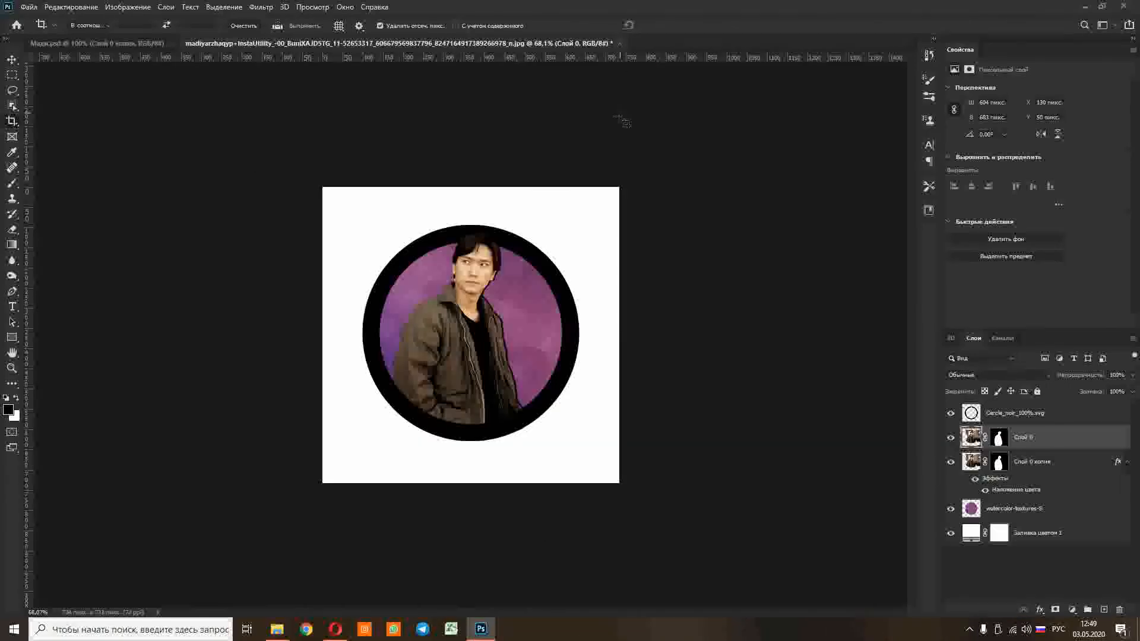
left_click(29, 7)
left_click(35, 11)
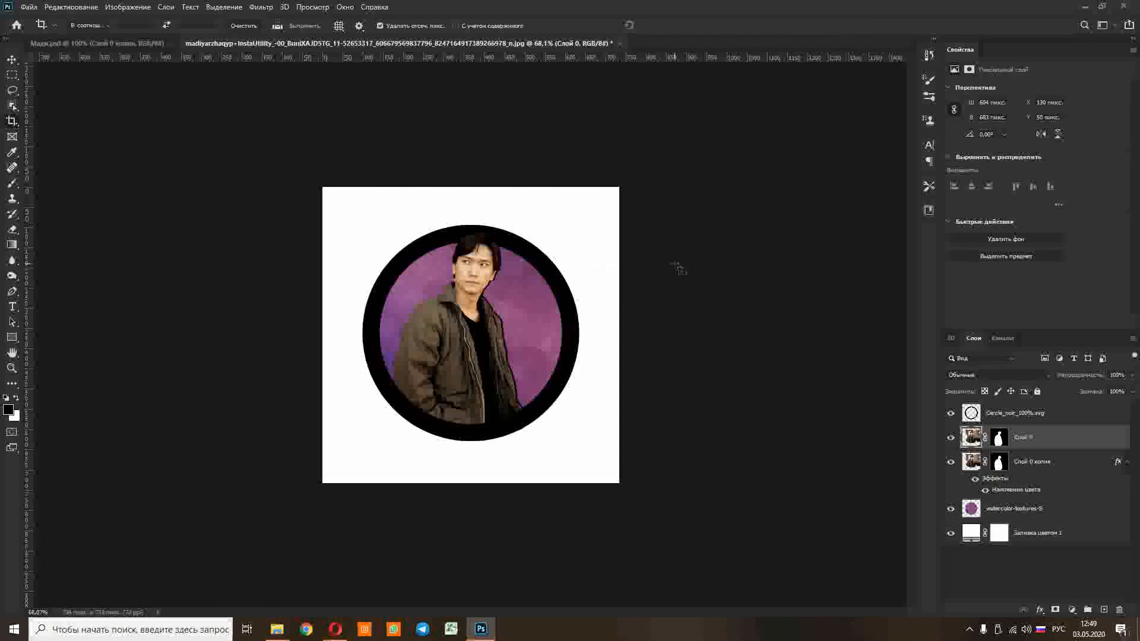